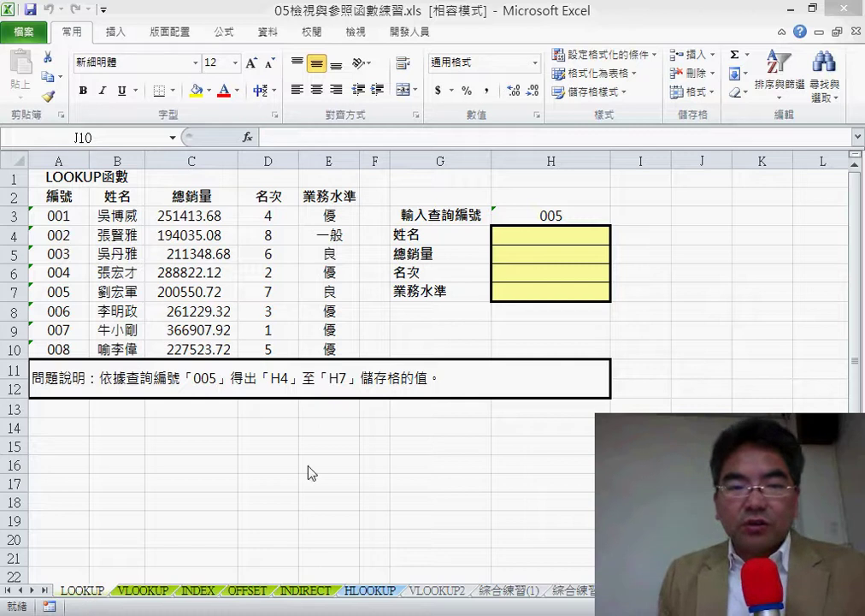
# Step: Annotate the table A2:E10, query ID 005 in H3 and row 7, then erase the marks
pyautogui.moveTo(79, 196); pyautogui.dragTo(324, 349)
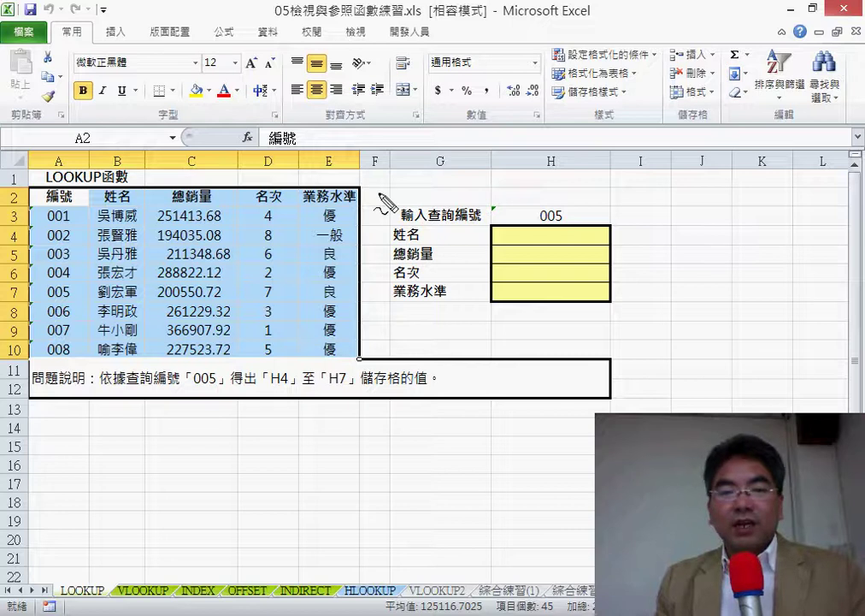
pyautogui.moveTo(374, 125)
pyautogui.mouseDown()
pyautogui.moveTo(390, 452)
pyautogui.moveTo(330, 430)
pyautogui.moveTo(352, 444)
pyautogui.mouseUp()
pyautogui.moveTo(391, 326); pyautogui.dragTo(436, 325)
pyautogui.moveTo(419, 316); pyautogui.dragTo(422, 336)
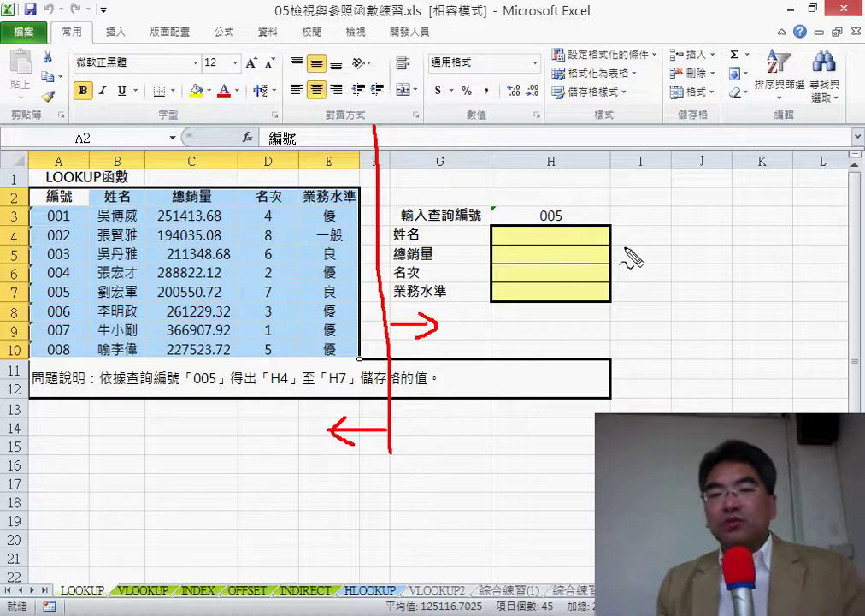
pyautogui.moveTo(548, 224)
pyautogui.mouseDown()
pyautogui.moveTo(572, 211)
pyautogui.moveTo(560, 235)
pyautogui.mouseUp()
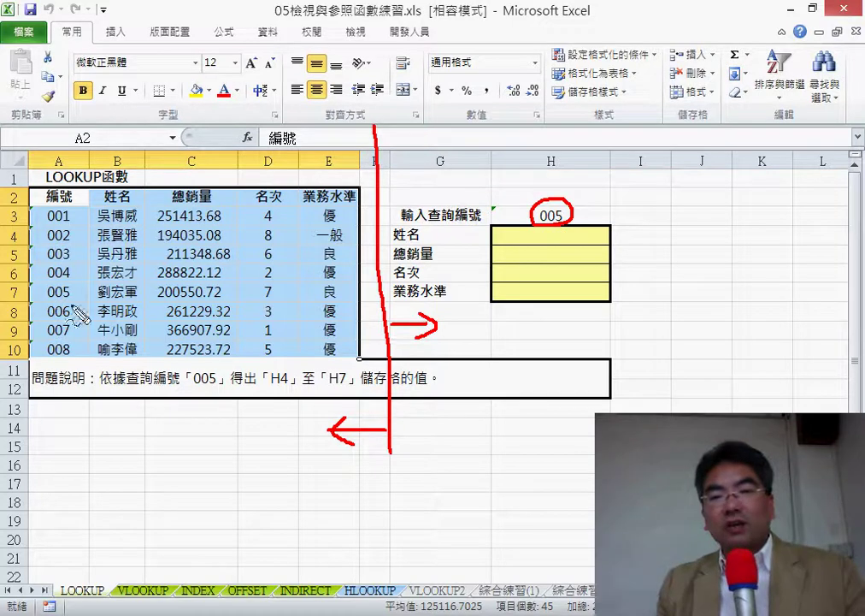
pyautogui.moveTo(73, 282)
pyautogui.mouseDown()
pyautogui.moveTo(79, 301)
pyautogui.moveTo(334, 298)
pyautogui.mouseUp()
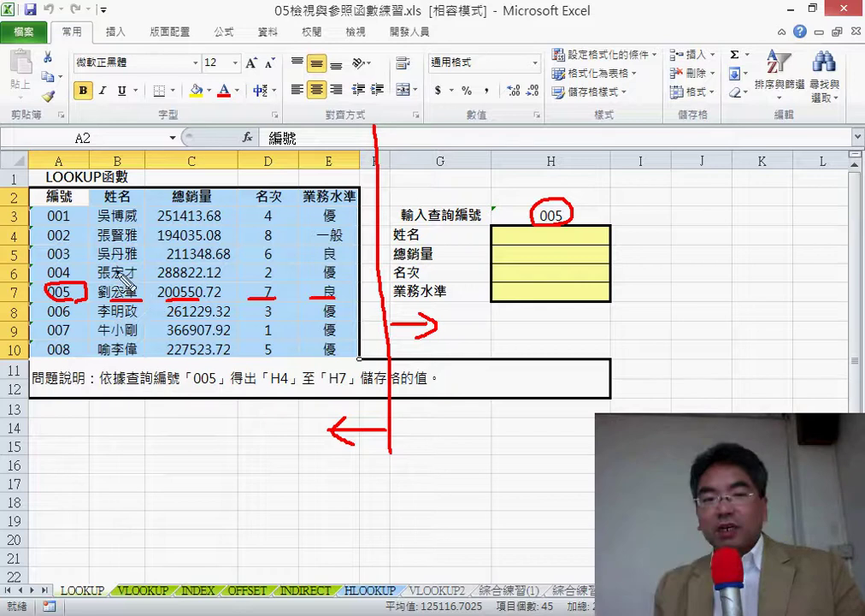
pyautogui.moveTo(120, 292)
pyautogui.mouseDown()
pyautogui.moveTo(366, 229)
pyautogui.moveTo(571, 228)
pyautogui.moveTo(564, 295)
pyautogui.mouseUp()
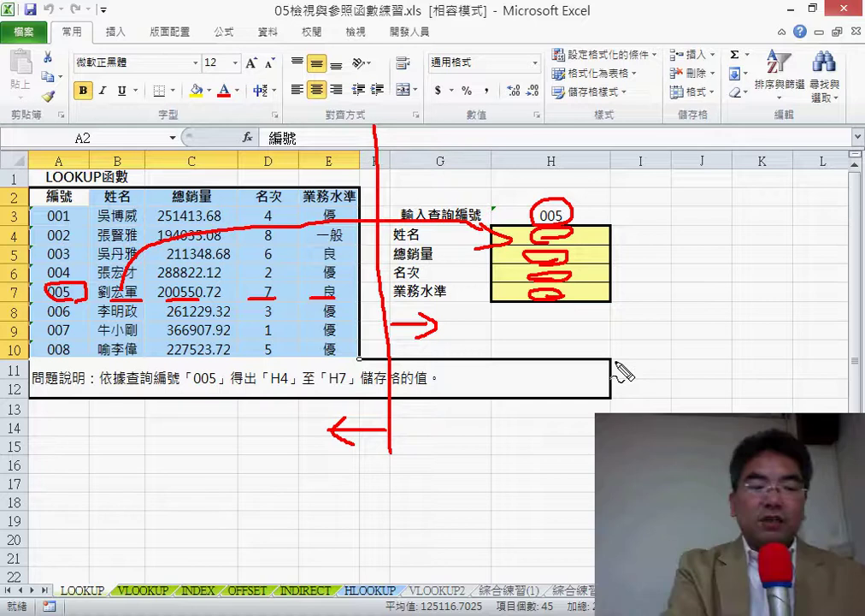
pyautogui.rightClick(614, 360)
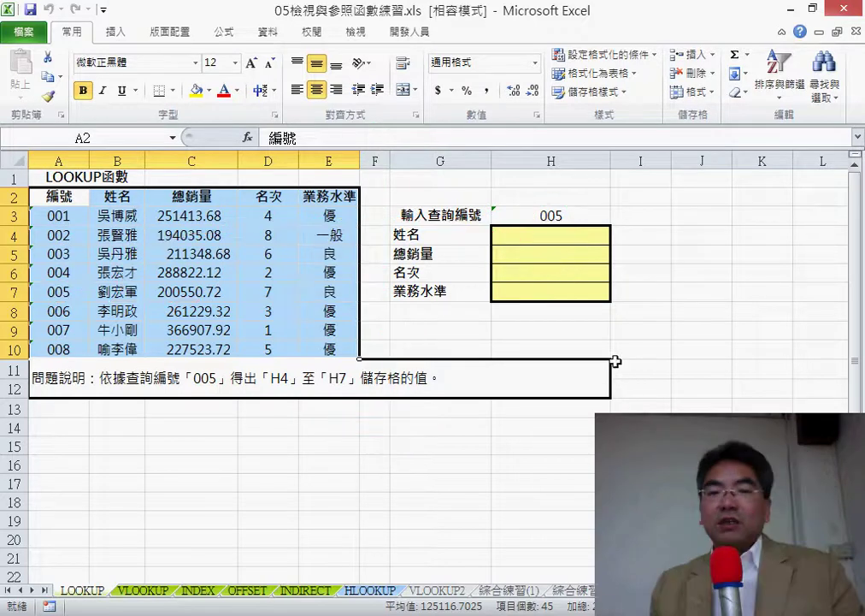
# Step: Select query cell H3, show the Data ribbon, then select H4
pyautogui.click(586, 215)
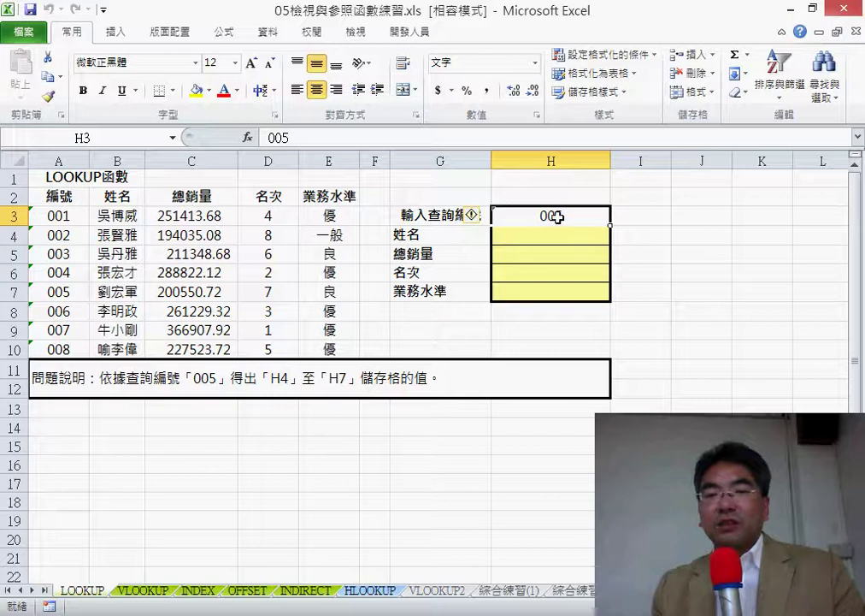
pyautogui.click(267, 32)
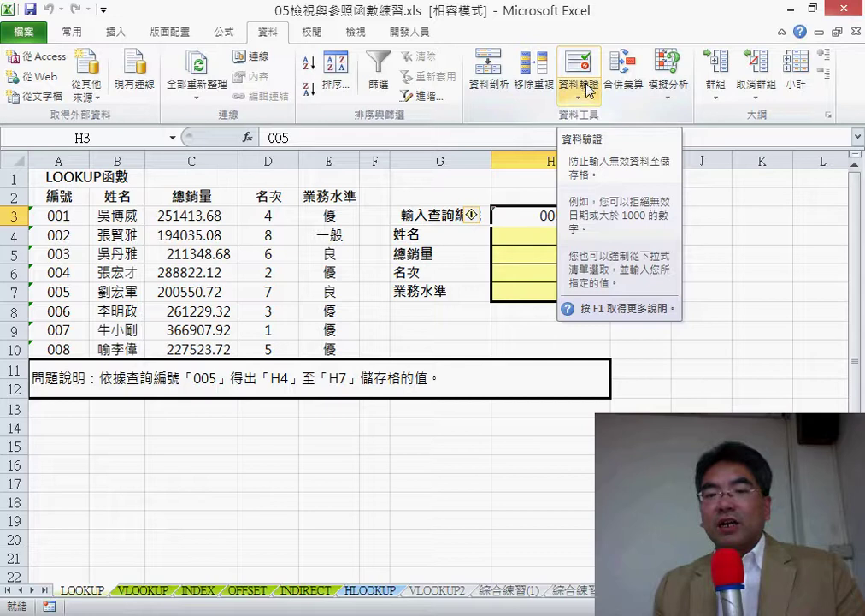
pyautogui.click(552, 233)
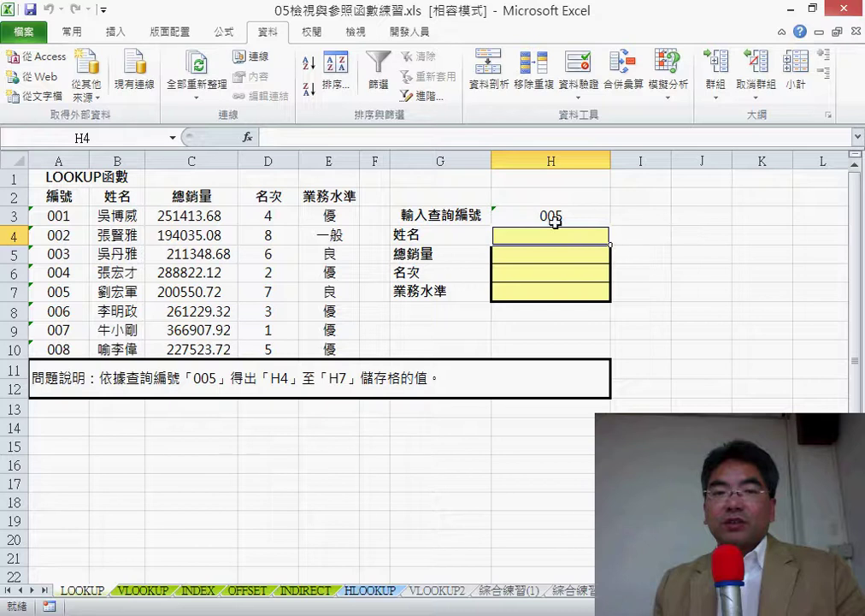
# Step: Insert LOOKUP from the Lookup & Reference category into H4 using its vector form
pyautogui.click(247, 137)
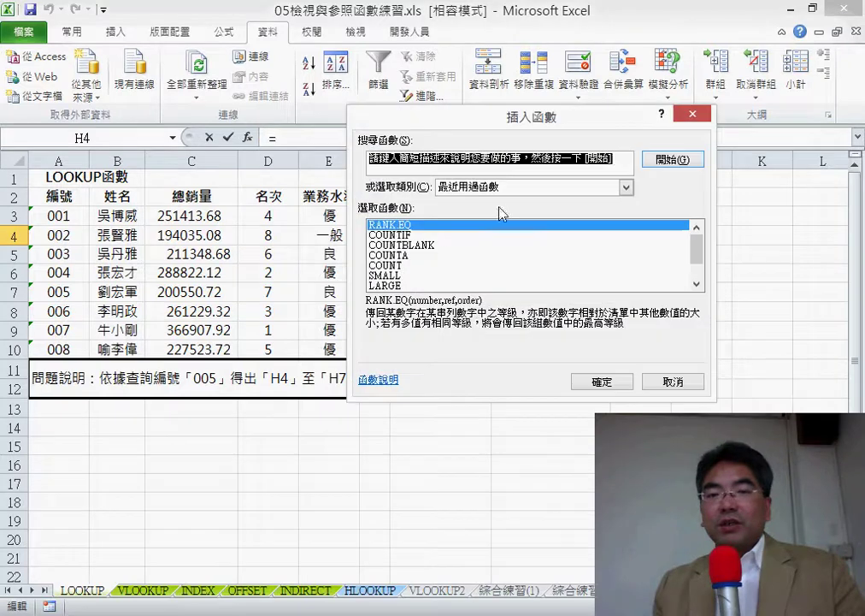
pyautogui.click(504, 186)
pyautogui.click(561, 260)
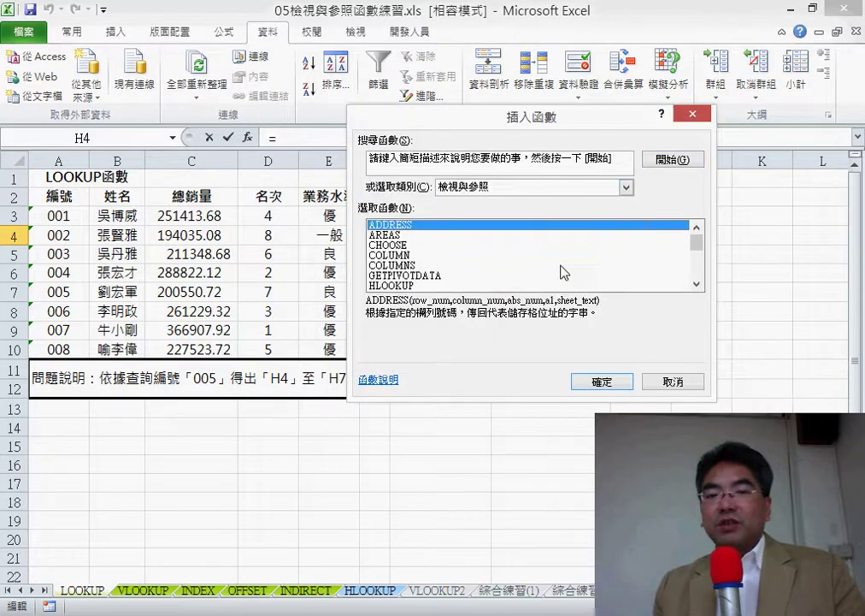
pyautogui.moveTo(697, 244); pyautogui.dragTo(698, 267)
pyautogui.click(396, 256)
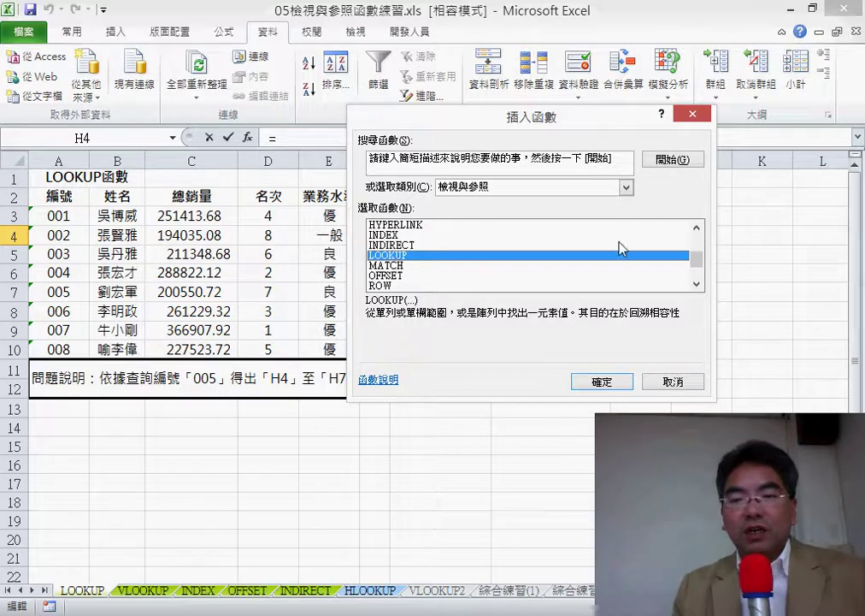
pyautogui.click(633, 385)
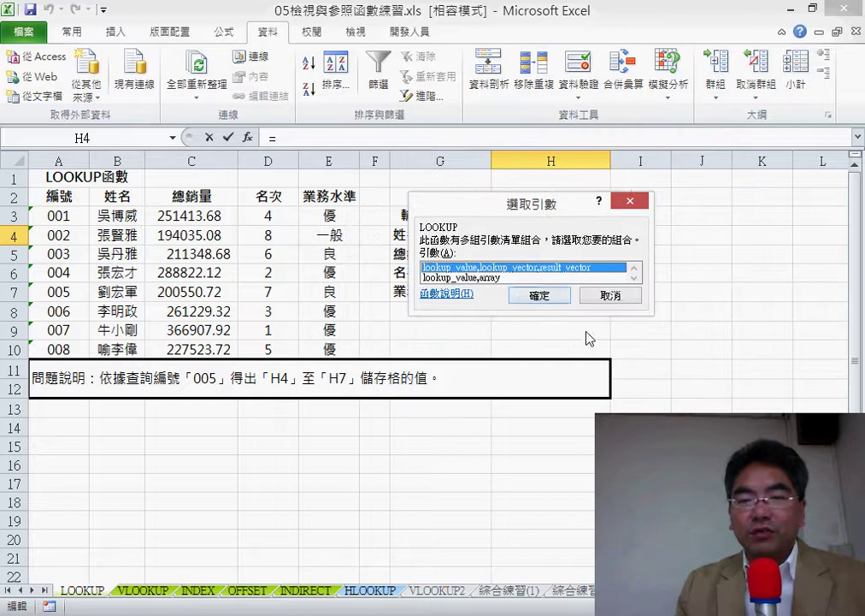
pyautogui.click(535, 295)
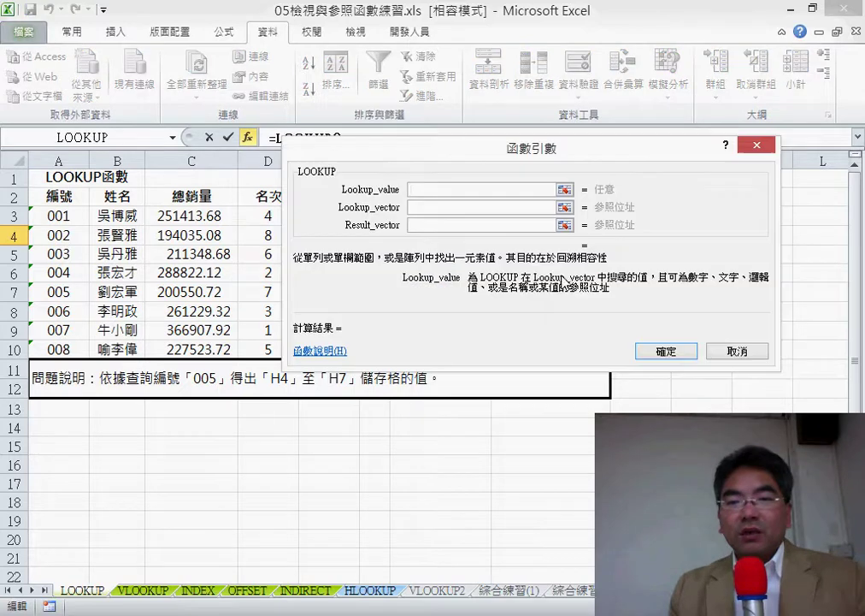
# Step: Fill LOOKUP's arguments with H3, A3:A10 and B3:B10 so H4 returns ID 005's name
pyautogui.moveTo(465, 147); pyautogui.dragTo(469, 280)
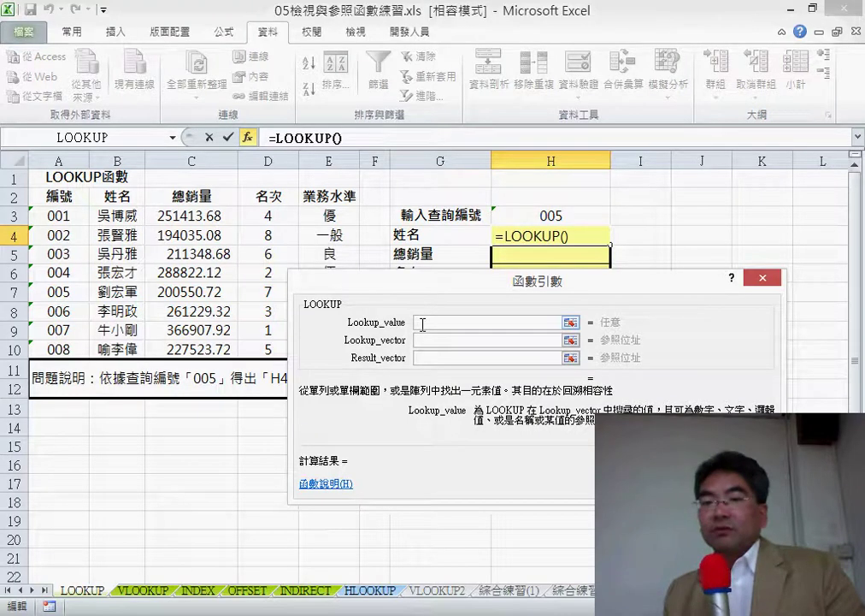
pyautogui.click(565, 214)
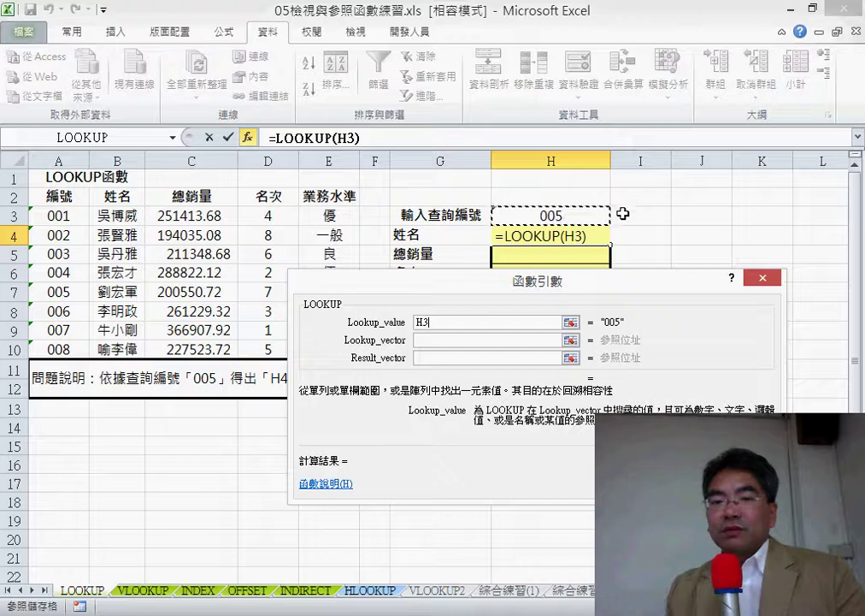
pyautogui.click(435, 342)
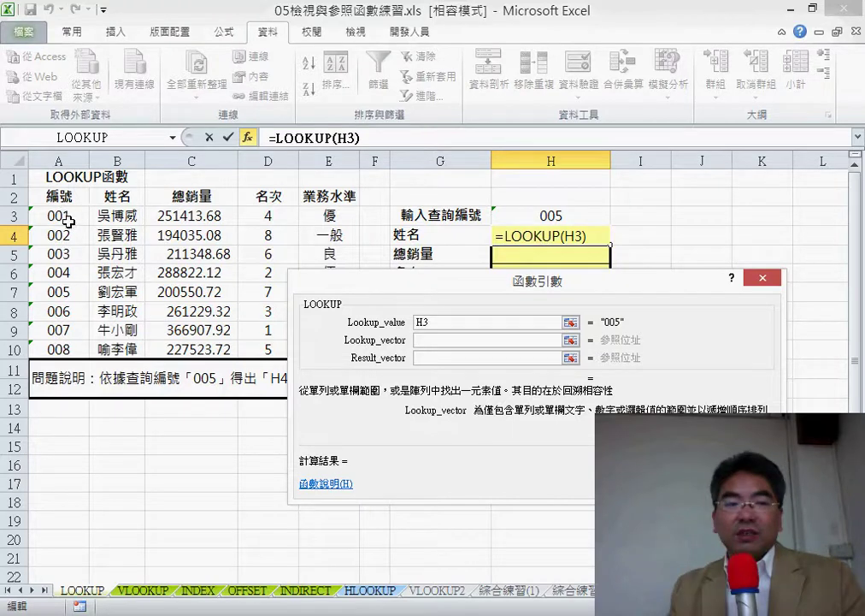
pyautogui.moveTo(69, 221); pyautogui.dragTo(72, 350)
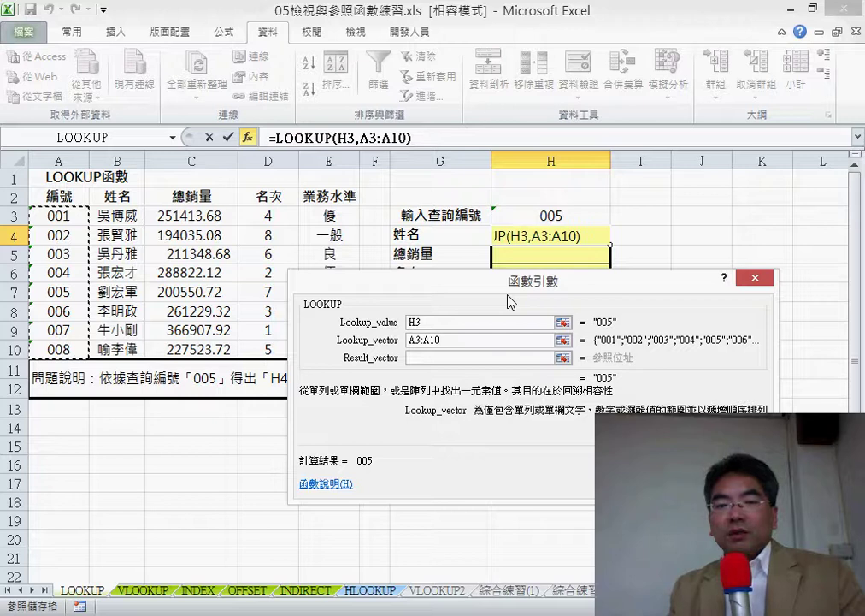
pyautogui.click(418, 358)
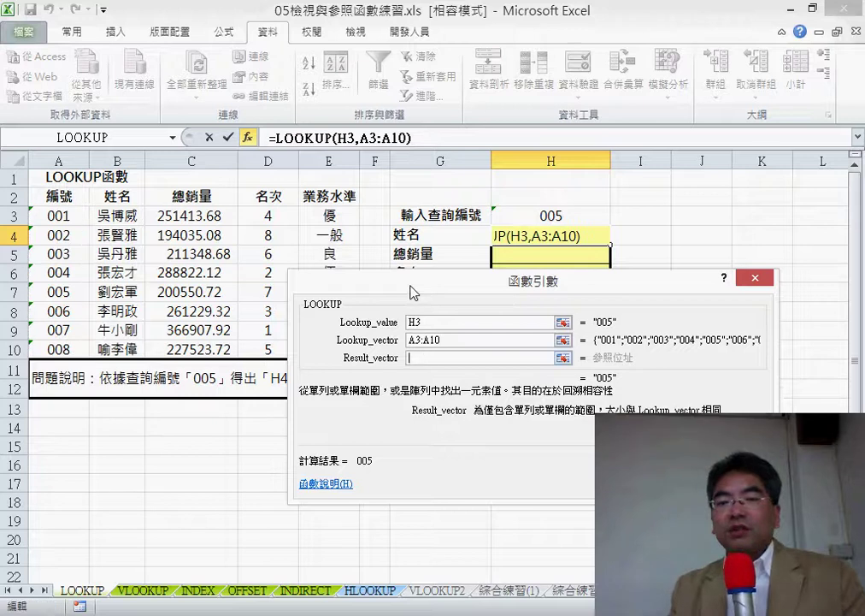
pyautogui.moveTo(411, 289); pyautogui.dragTo(561, 270)
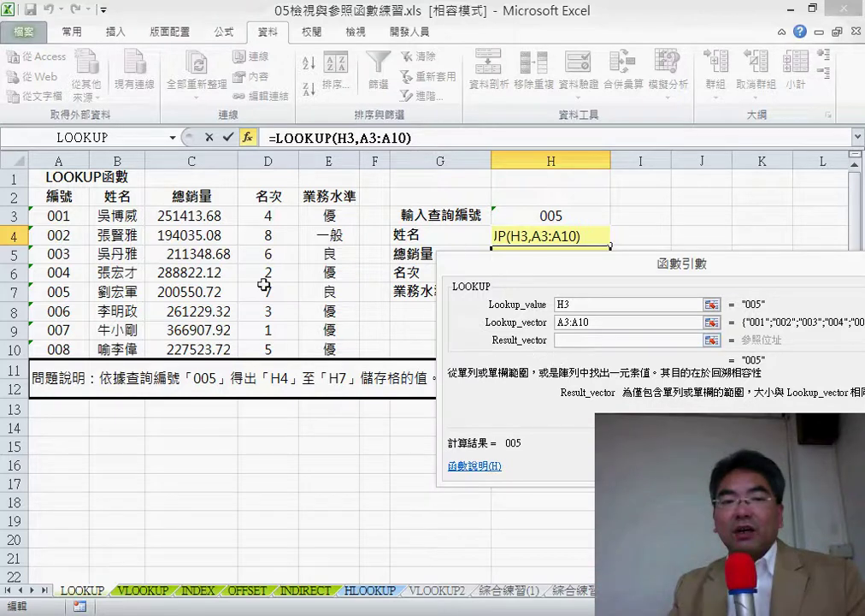
pyautogui.moveTo(124, 216); pyautogui.dragTo(143, 351)
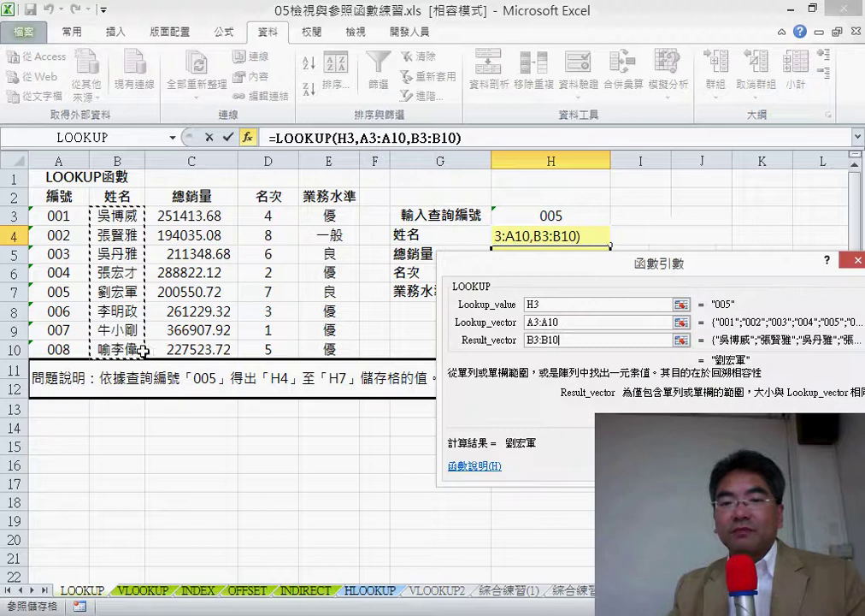
pyautogui.moveTo(666, 274); pyautogui.dragTo(442, 299)
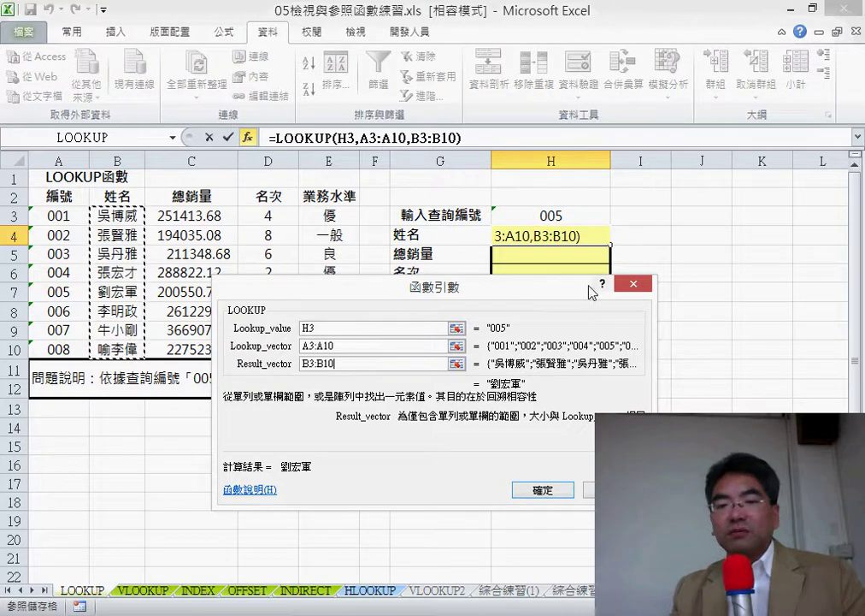
pyautogui.click(551, 488)
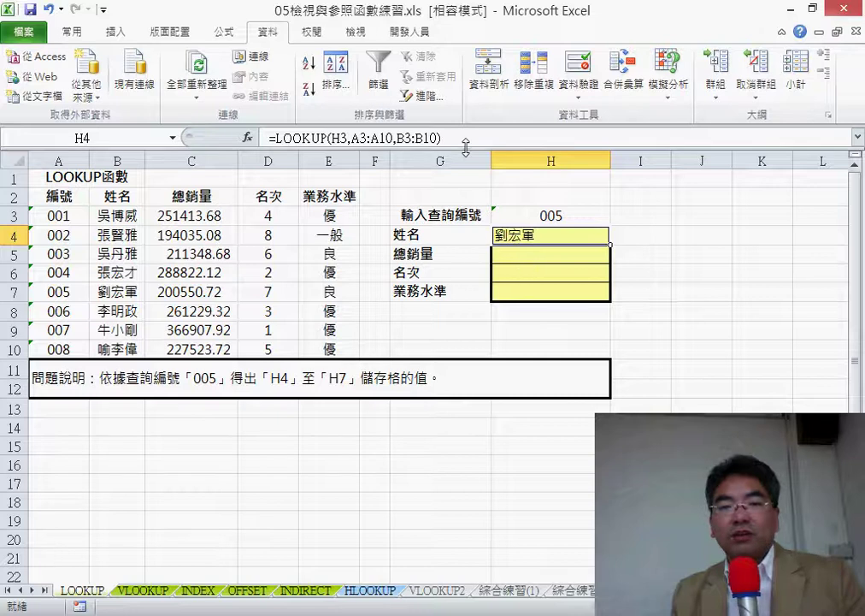
# Step: Copy the text of H4's LOOKUP formula from the formula bar
pyautogui.click(368, 137)
pyautogui.rightClick(318, 150)
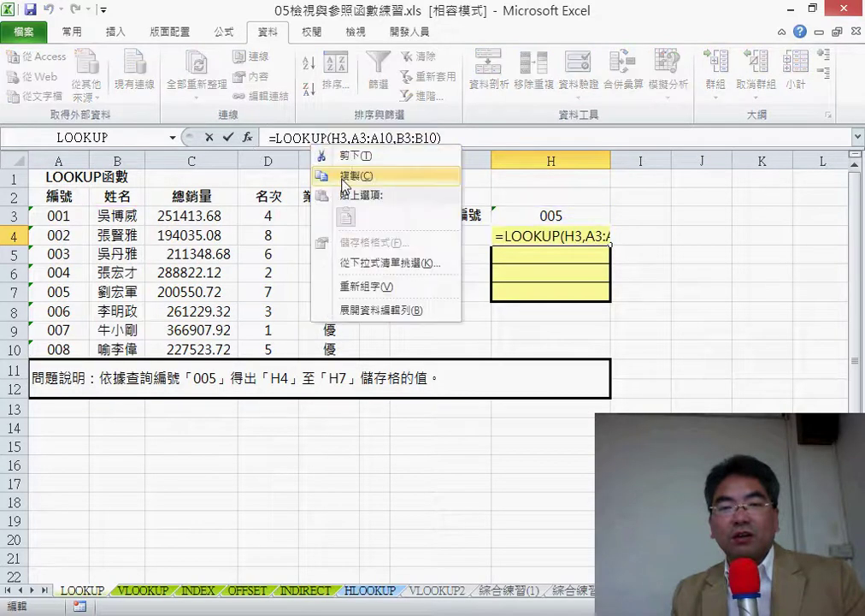
pyautogui.click(356, 175)
pyautogui.click(208, 137)
# Step: Paste the formula into H5 with result range C3:C10 to return sales
pyautogui.click(527, 253)
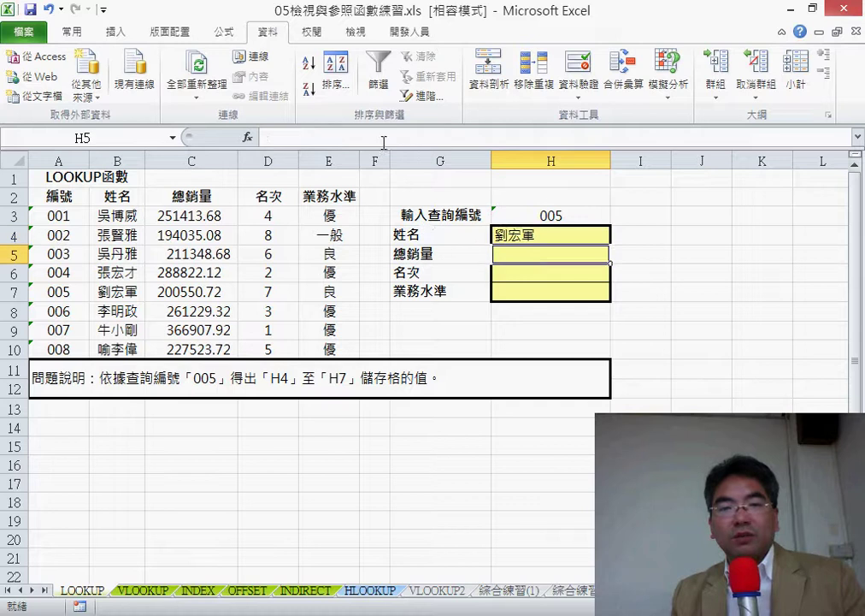
pyautogui.rightClick(379, 143)
pyautogui.click(417, 214)
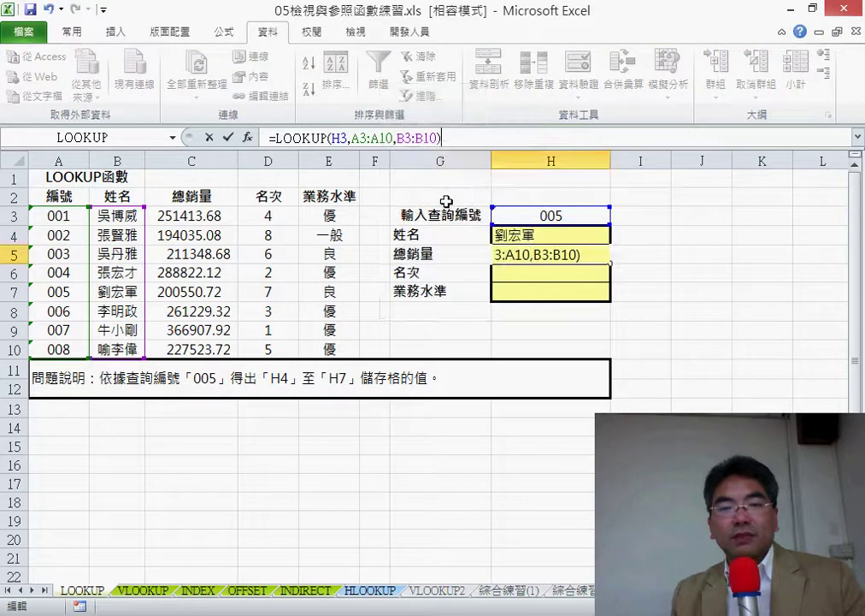
pyautogui.moveTo(437, 137); pyautogui.dragTo(397, 138)
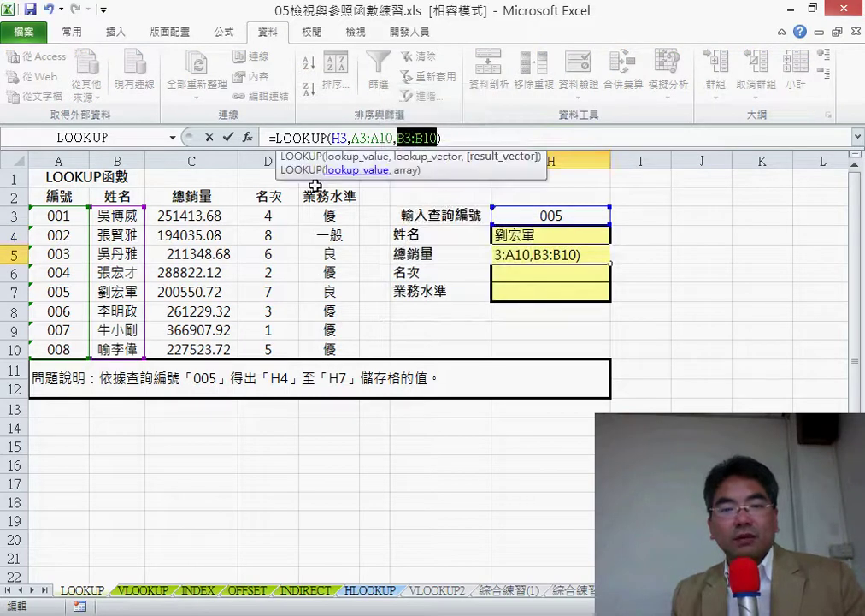
pyautogui.moveTo(193, 216); pyautogui.dragTo(215, 349)
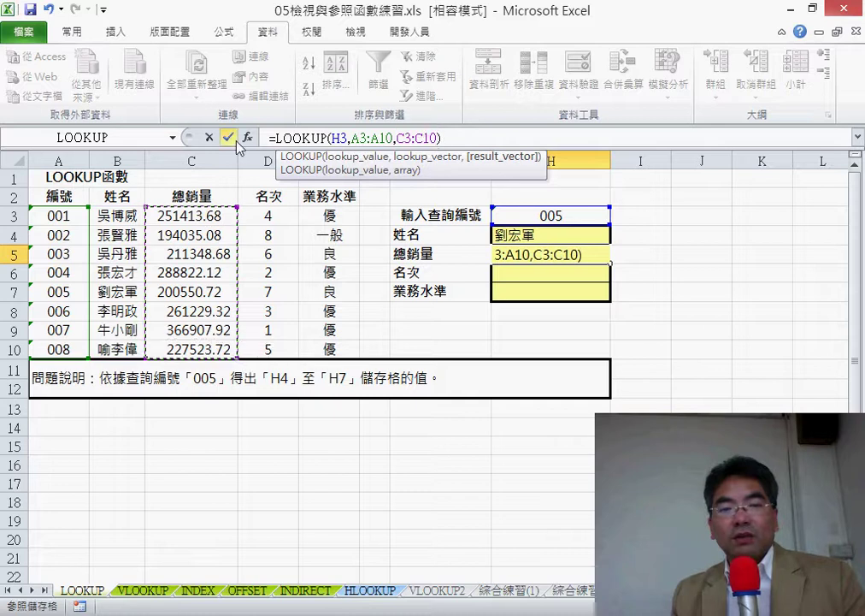
pyautogui.click(228, 137)
# Step: Paste the formula into H6 with result range D3:D10 to return the rank
pyautogui.click(544, 271)
pyautogui.rightClick(364, 139)
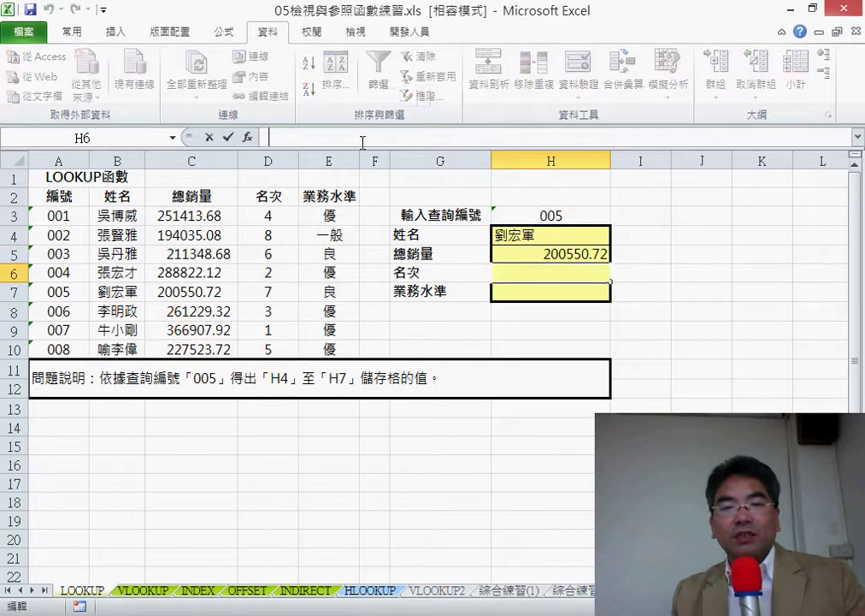
pyautogui.click(400, 214)
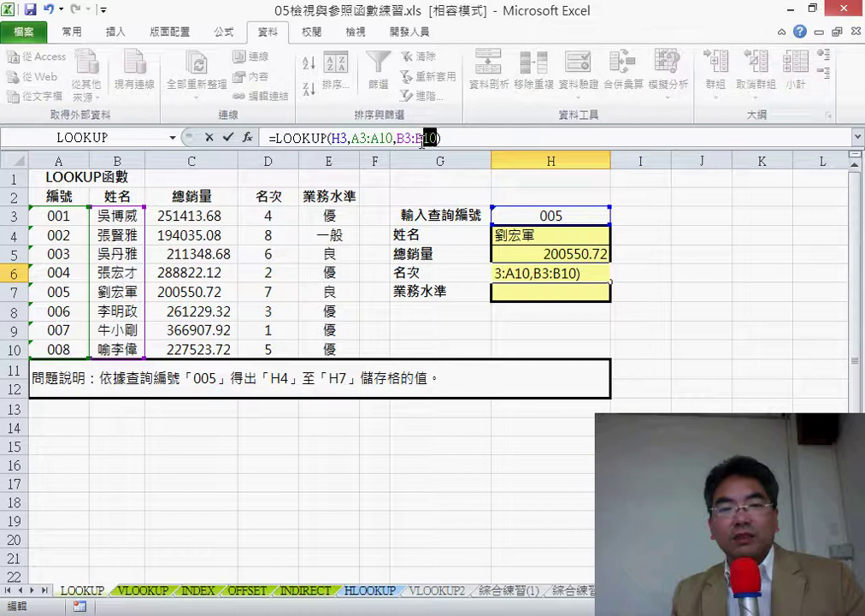
pyautogui.moveTo(268, 216); pyautogui.dragTo(279, 349)
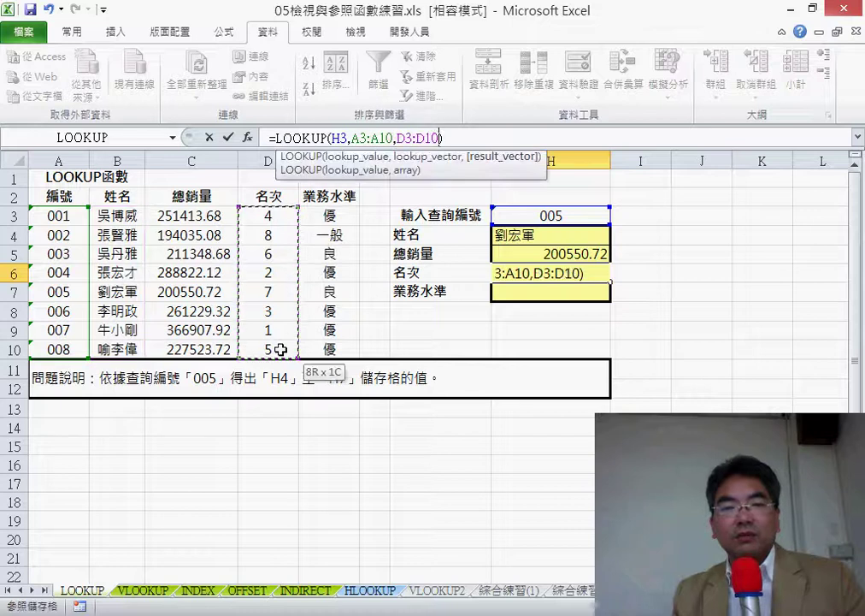
pyautogui.click(227, 137)
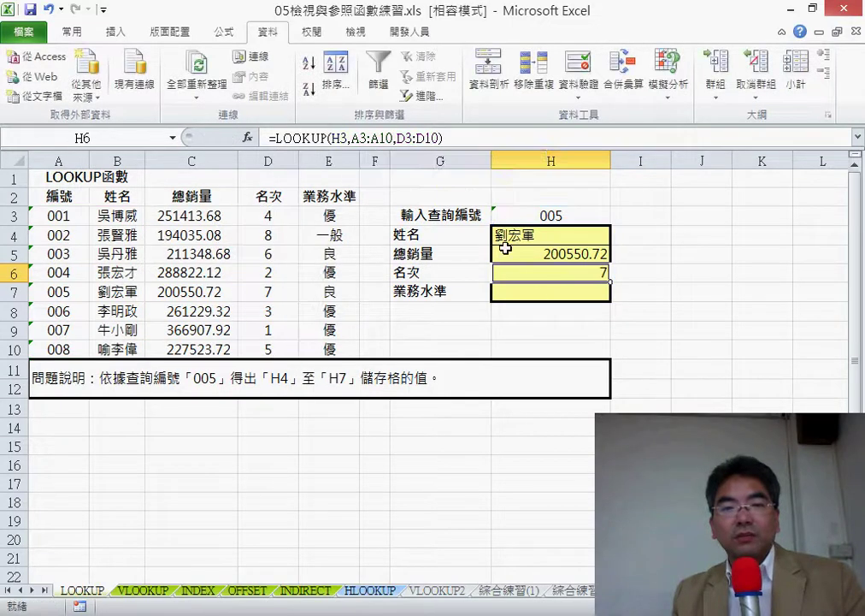
# Step: Paste the formula into H7 with result range E3:E10 to return the level
pyautogui.click(559, 293)
pyautogui.rightClick(308, 137)
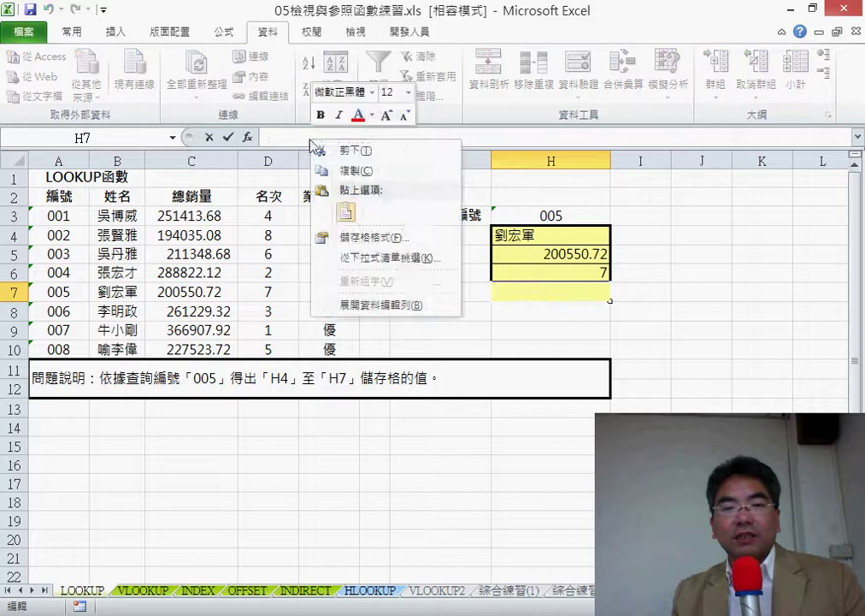
pyautogui.click(342, 212)
pyautogui.moveTo(437, 138); pyautogui.dragTo(397, 138)
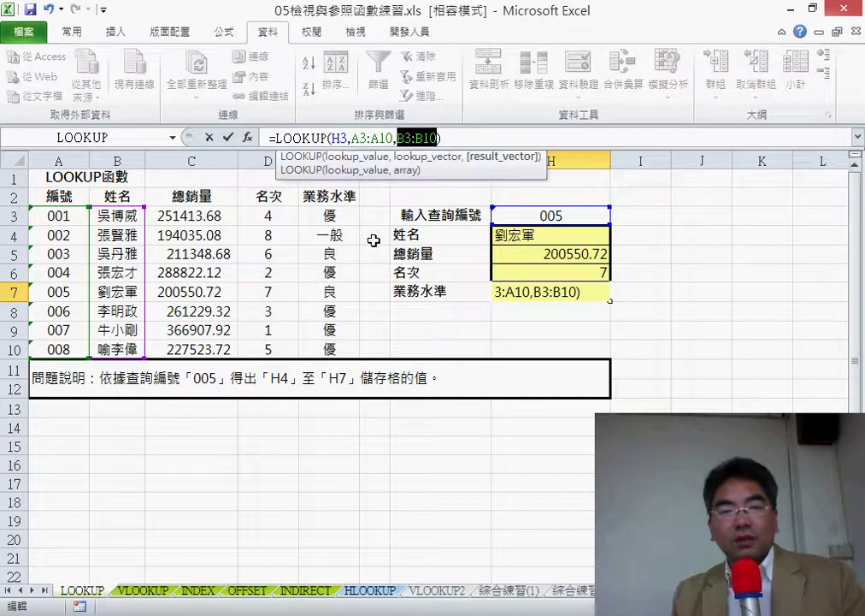
pyautogui.moveTo(330, 215); pyautogui.dragTo(334, 357)
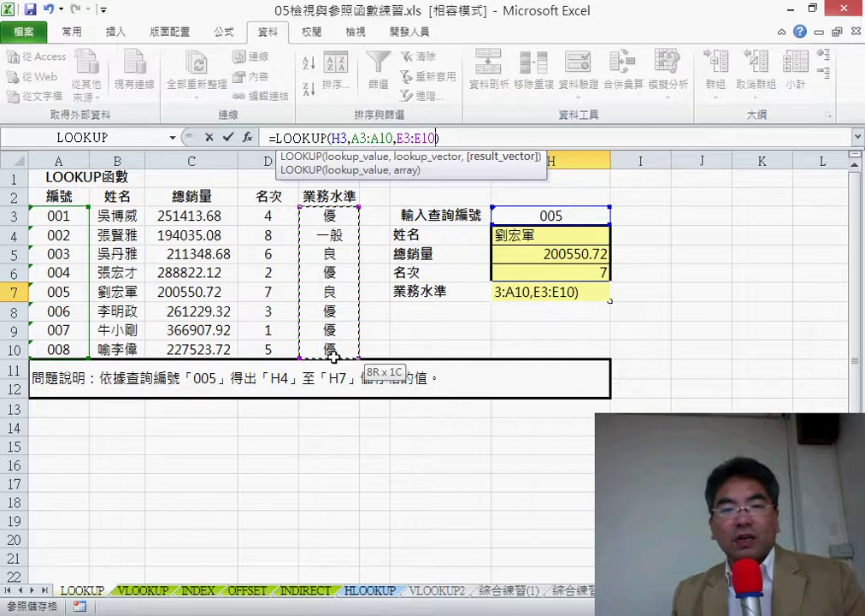
pyautogui.click(227, 137)
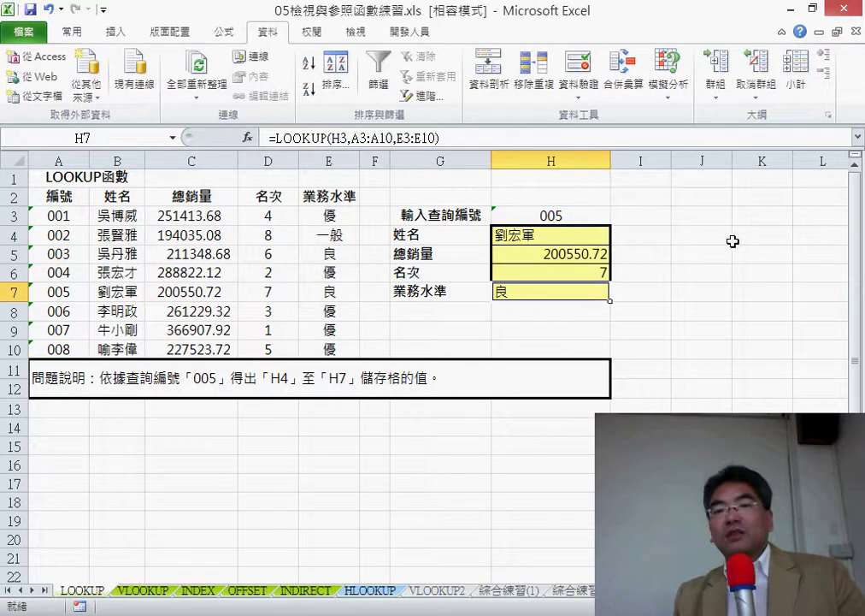
# Step: Centre-align the lookup results in H4:H7
pyautogui.click(566, 216)
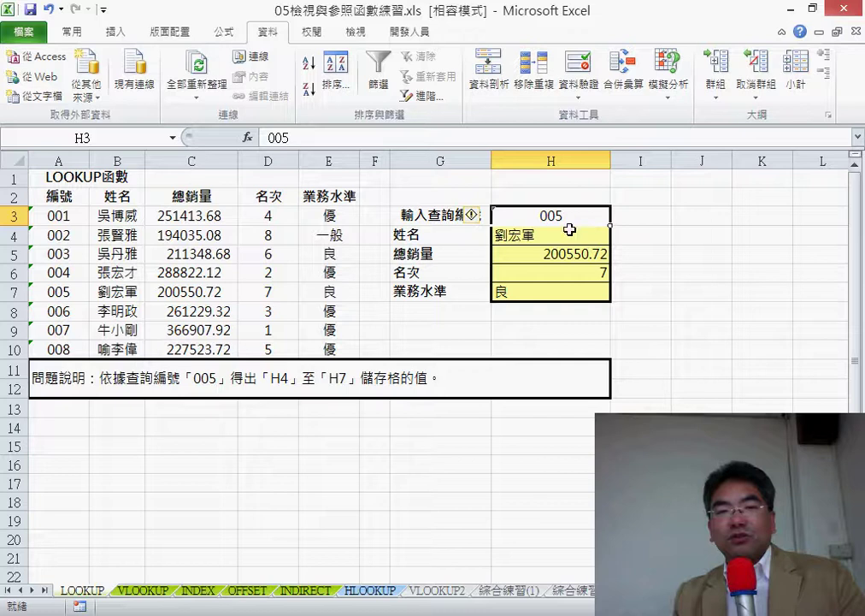
pyautogui.moveTo(569, 229); pyautogui.dragTo(573, 291)
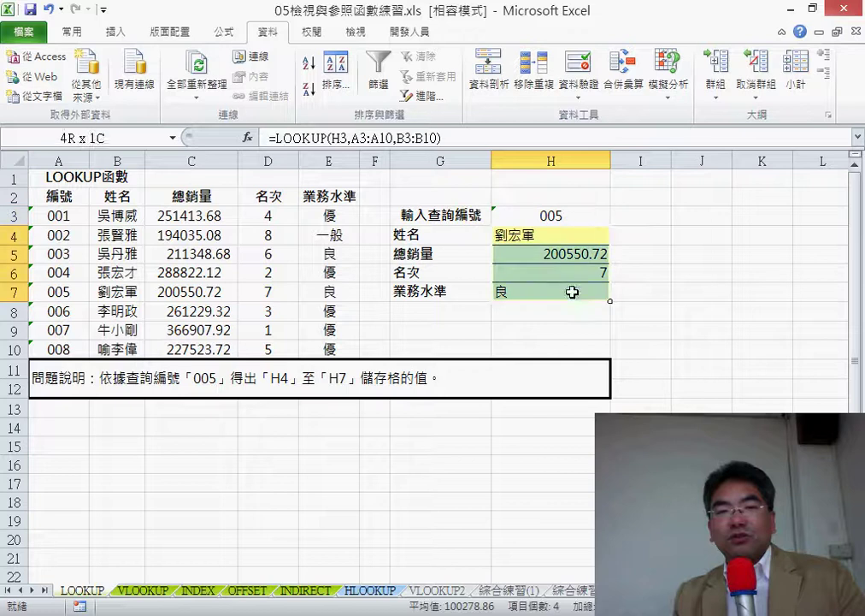
pyautogui.click(68, 34)
pyautogui.click(316, 89)
# Step: Change the query ID in H3 from 005 to 001
pyautogui.click(571, 215)
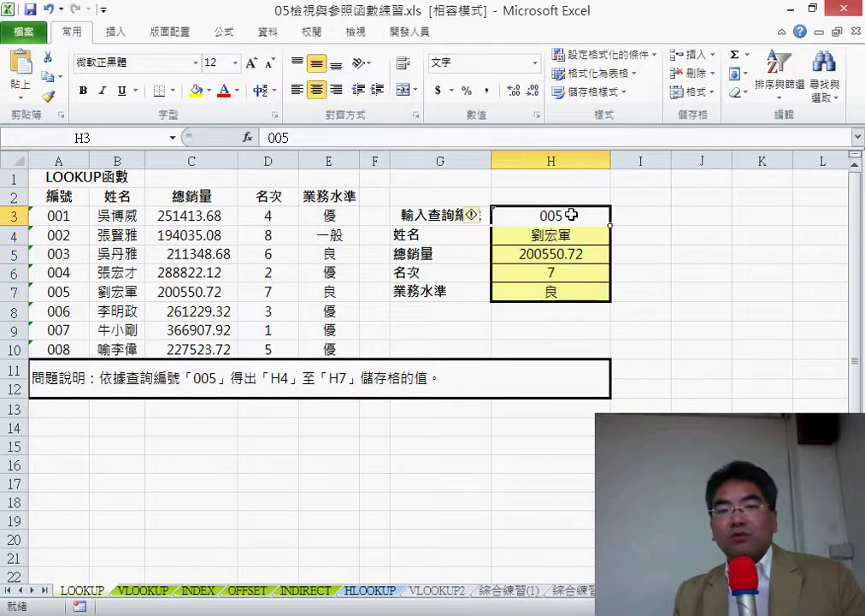
pyautogui.doubleClick(571, 215)
pyautogui.moveTo(563, 215); pyautogui.dragTo(554, 216)
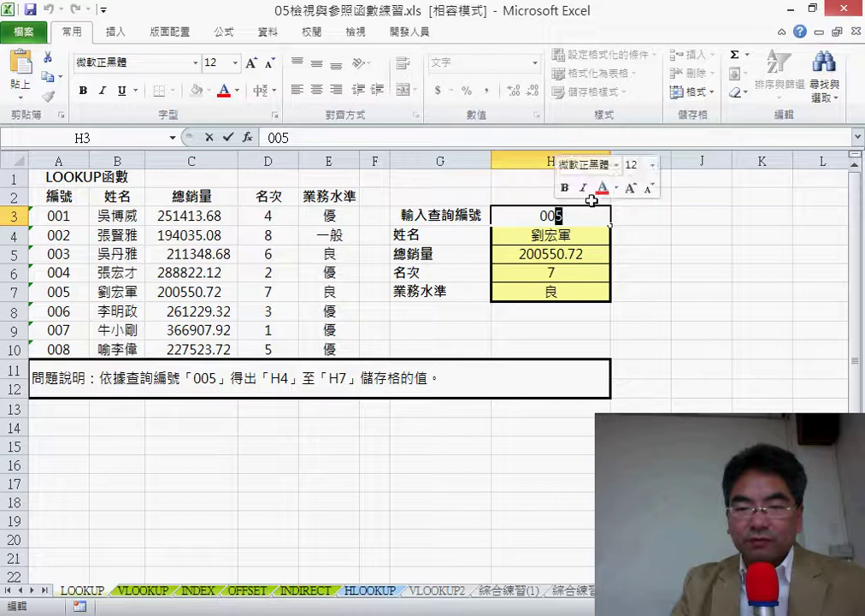
pyautogui.write('1')
pyautogui.press('Return')
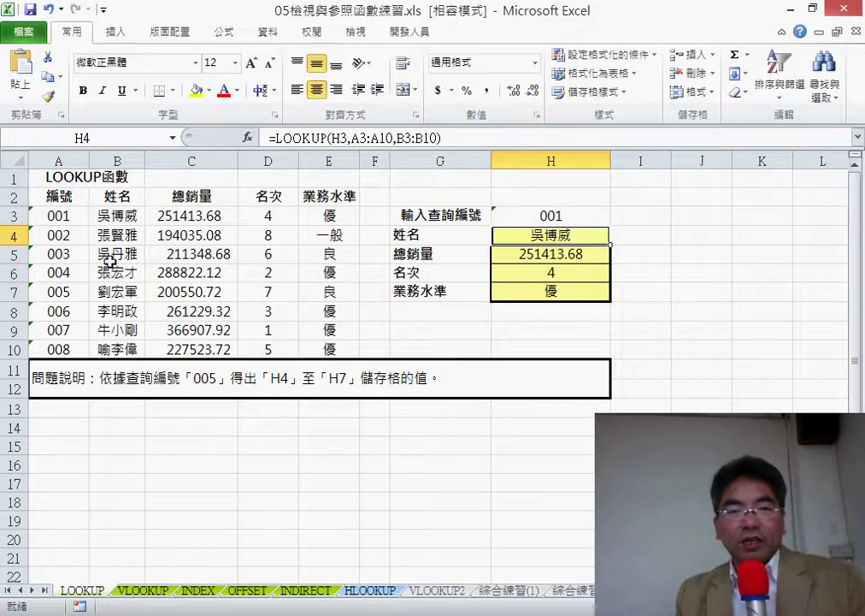
pyautogui.click(546, 217)
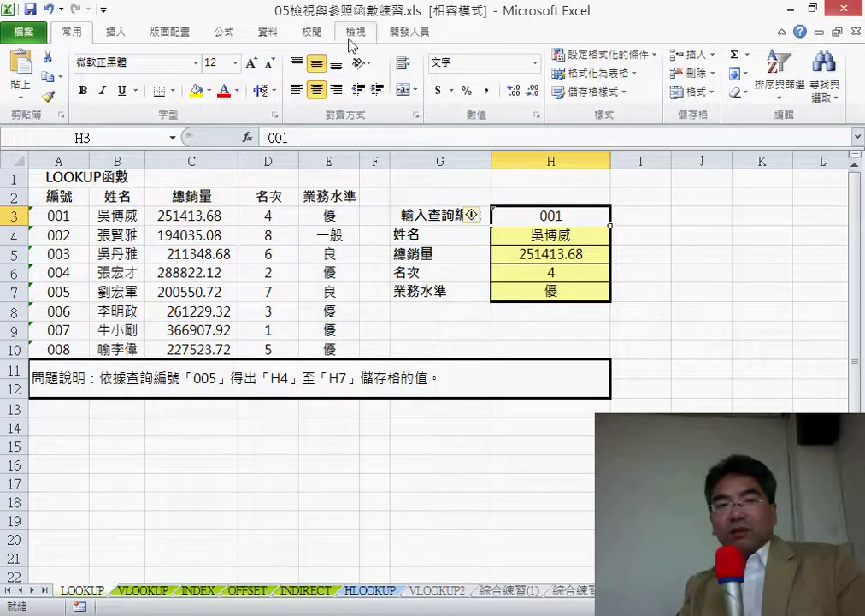
# Step: Open the Data Validation settings for H3
pyautogui.click(268, 32)
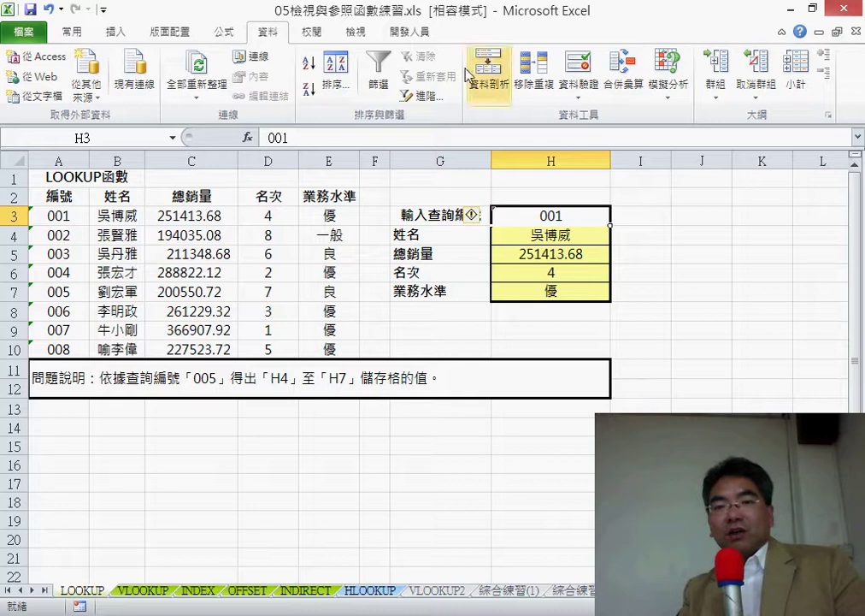
pyautogui.click(586, 69)
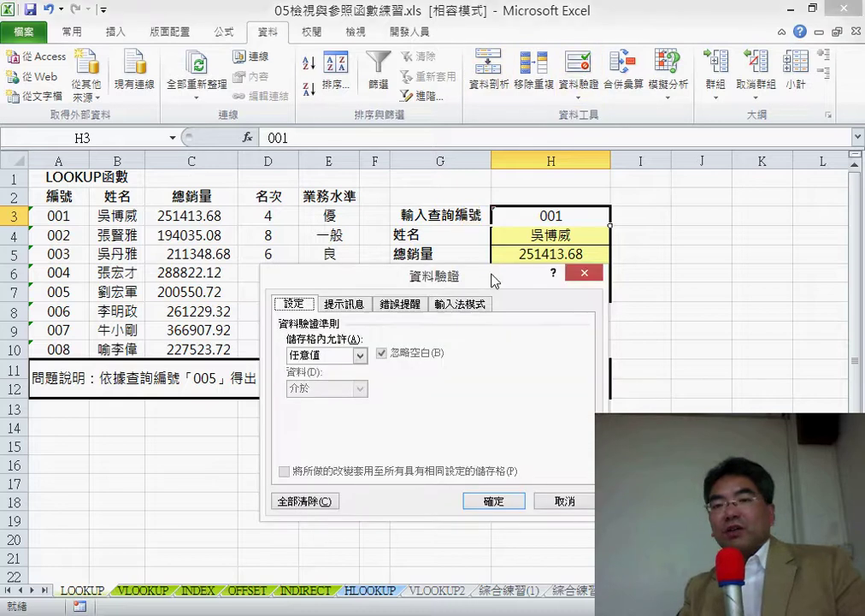
pyautogui.moveTo(493, 232); pyautogui.dragTo(733, 280)
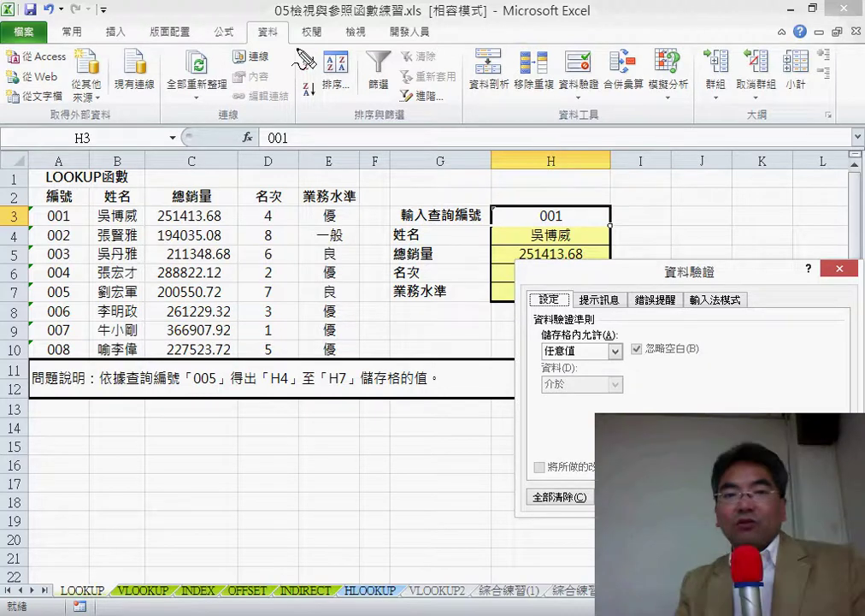
pyautogui.moveTo(256, 12); pyautogui.dragTo(282, 43)
pyautogui.moveTo(581, 25); pyautogui.dragTo(616, 106)
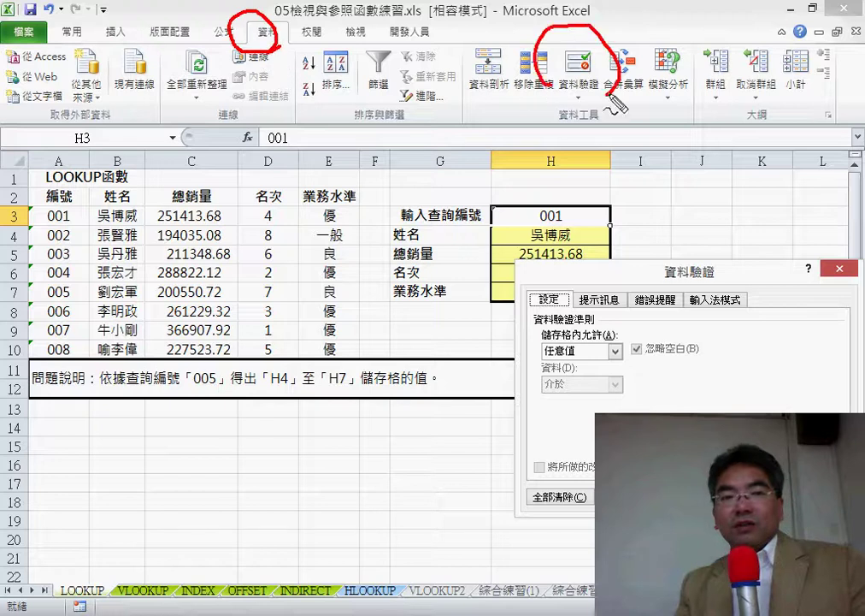
pyautogui.moveTo(272, 58); pyautogui.dragTo(518, 86)
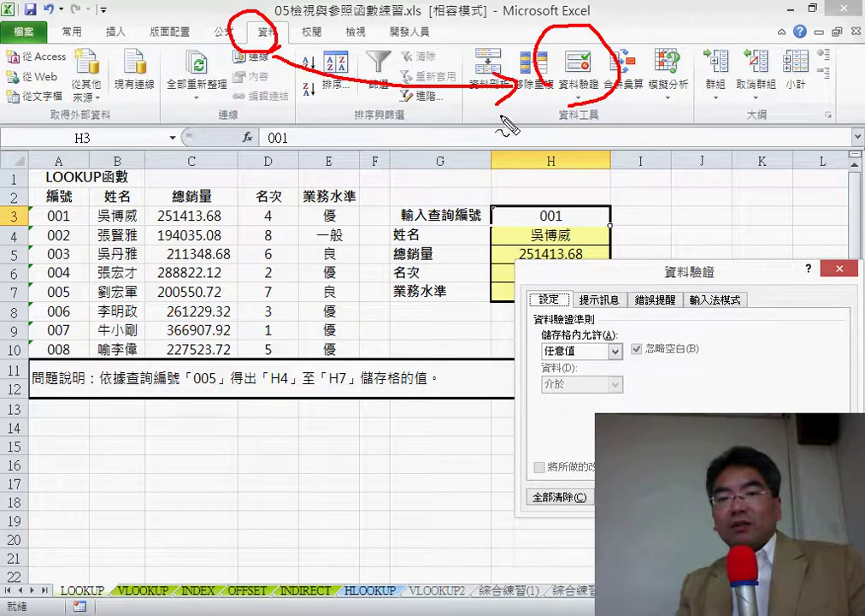
pyautogui.moveTo(560, 336); pyautogui.dragTo(575, 352)
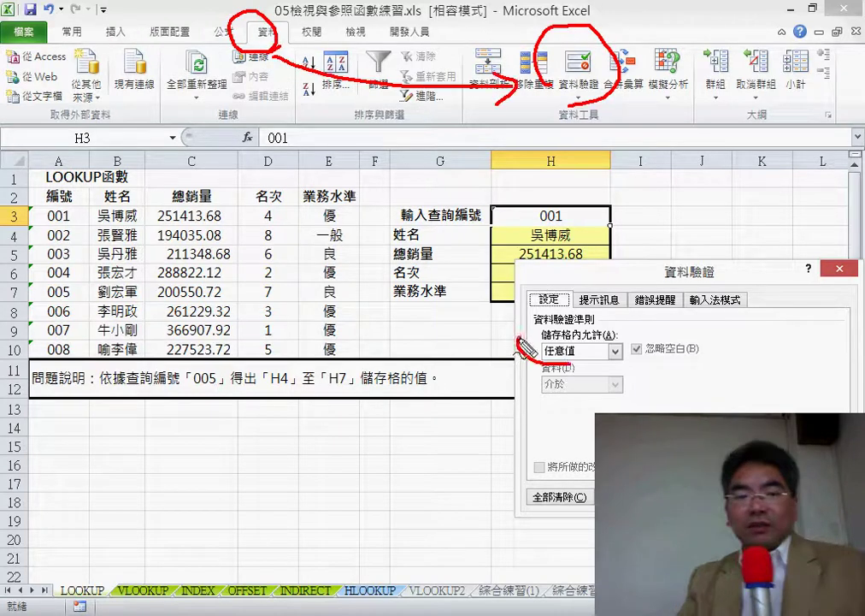
pyautogui.press('Escape')
# Step: Set validation to List with source A3:A10 and apply it
pyautogui.click(597, 352)
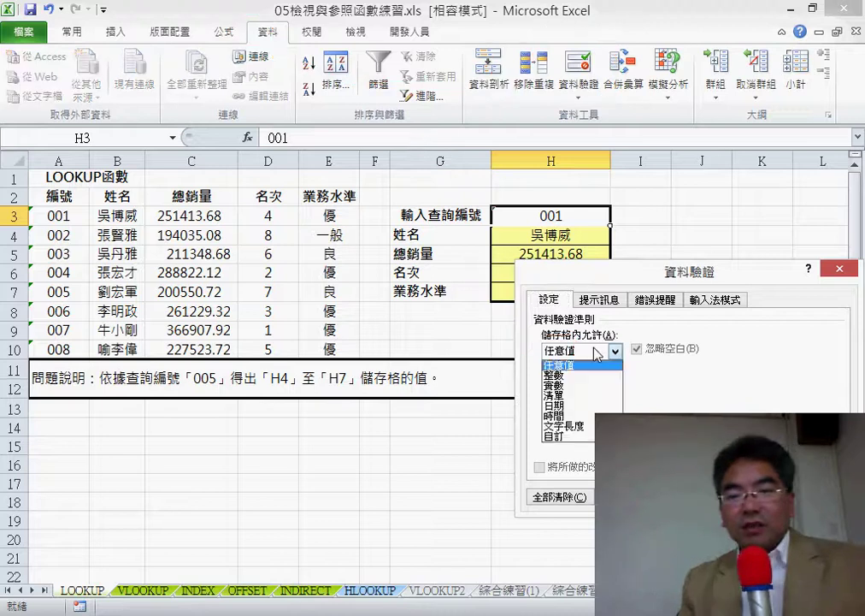
pyautogui.click(590, 399)
pyautogui.click(565, 416)
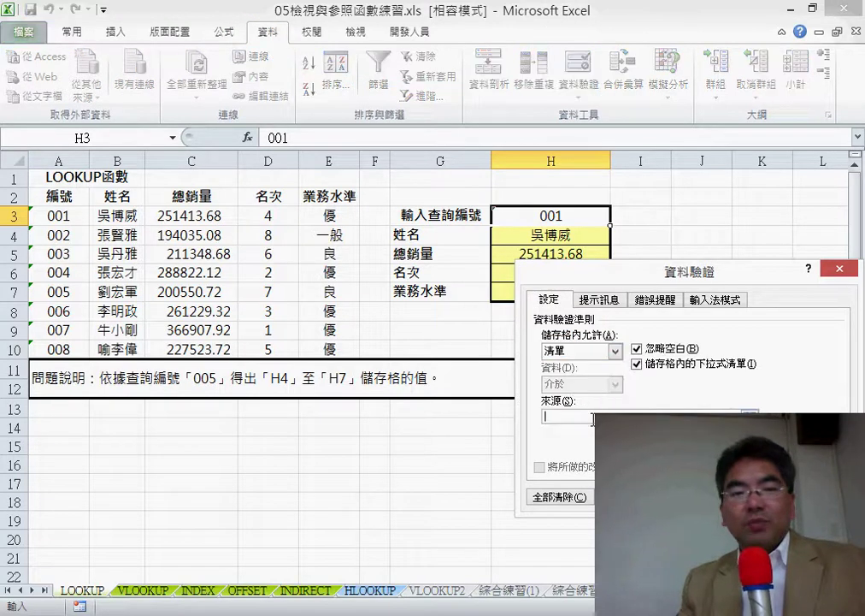
pyautogui.moveTo(58, 216); pyautogui.dragTo(61, 349)
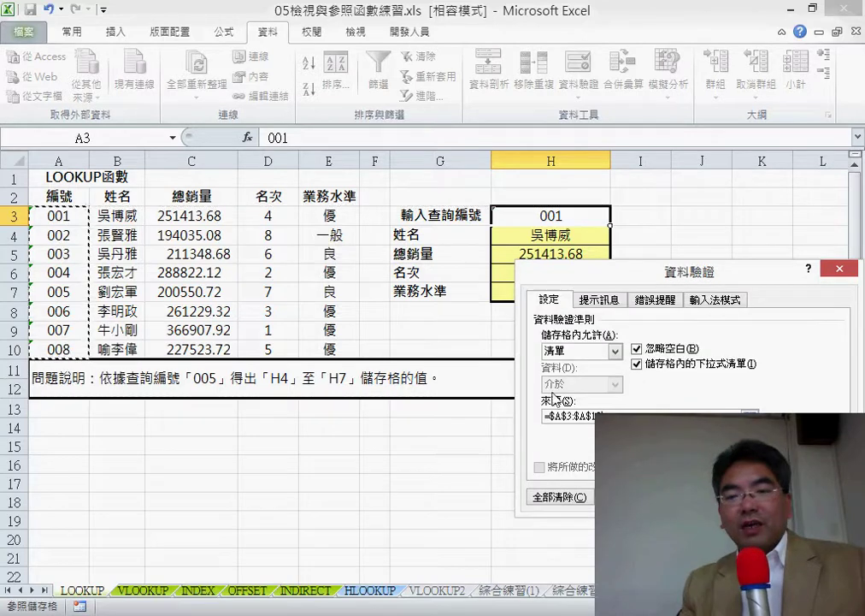
pyautogui.click(735, 496)
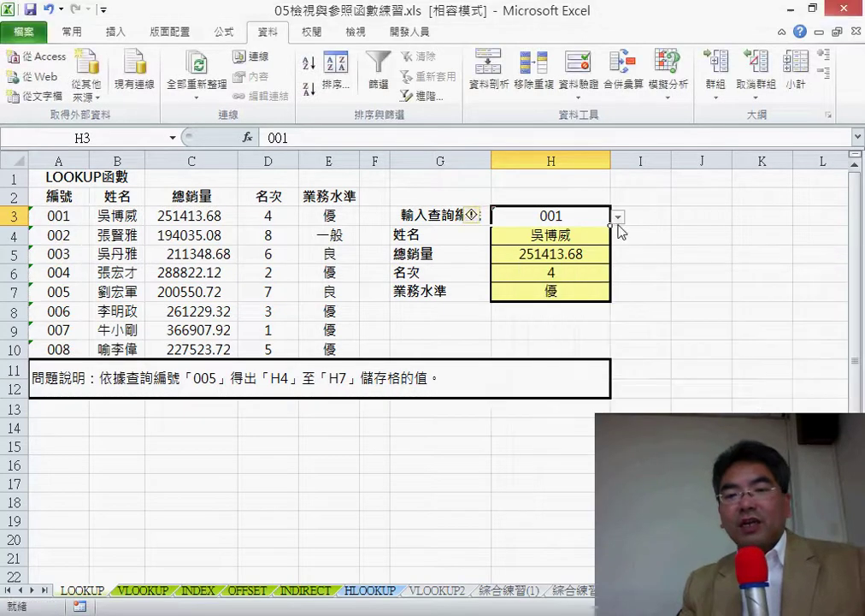
# Step: Pick ID 004, then 008 from H3's dropdown and select B10:E10 to compare results
pyautogui.click(618, 217)
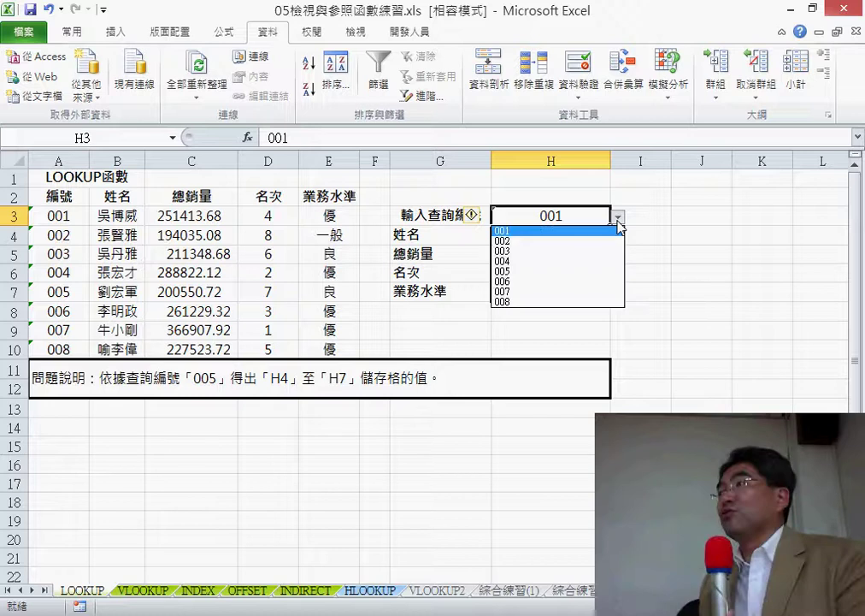
pyautogui.click(572, 262)
pyautogui.click(619, 217)
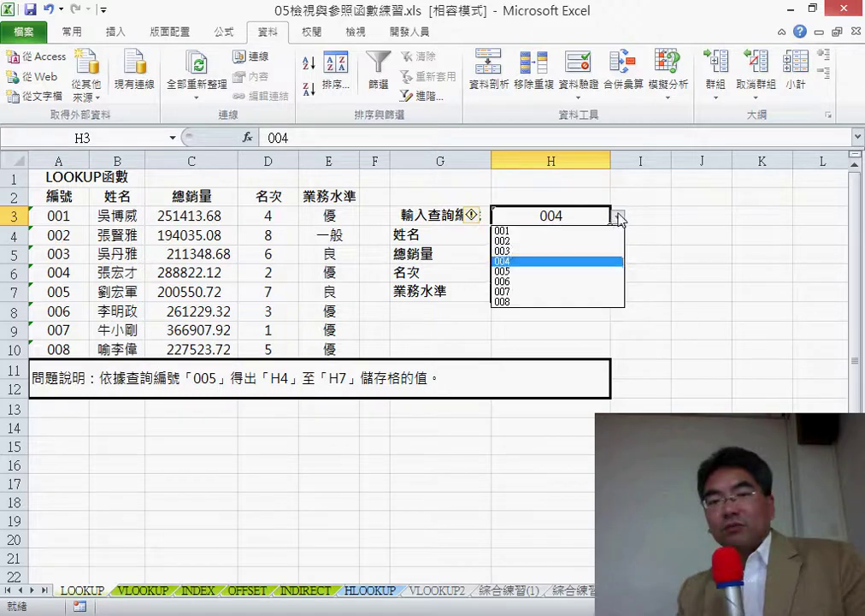
pyautogui.click(593, 302)
pyautogui.click(130, 349)
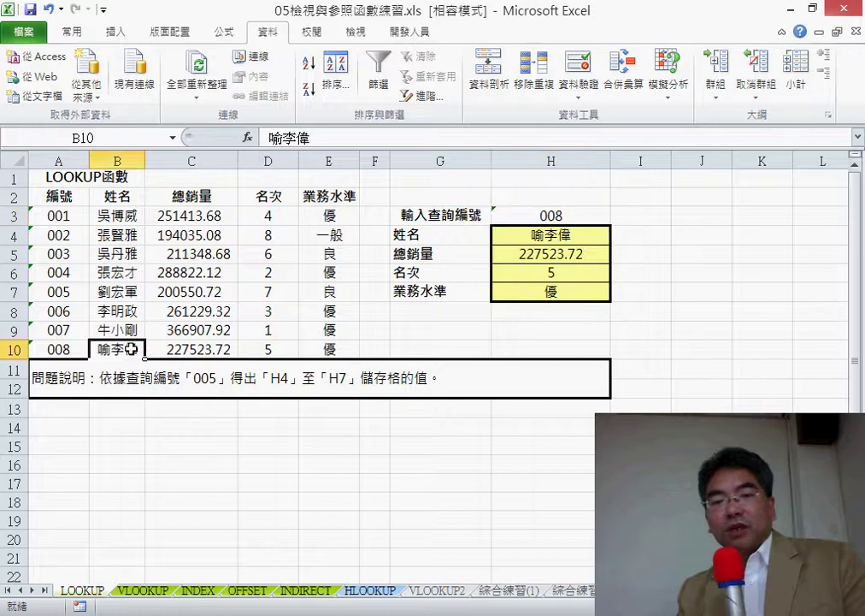
pyautogui.moveTo(131, 349); pyautogui.dragTo(329, 349)
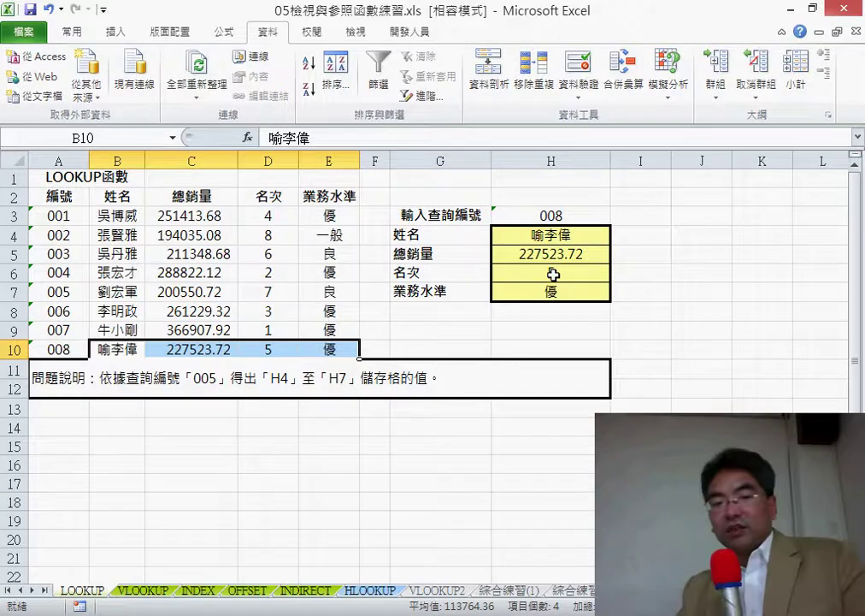
# Step: On the VLOOKUP sheet, insert VLOOKUP into H4 with H3 as the lookup value
pyautogui.click(138, 593)
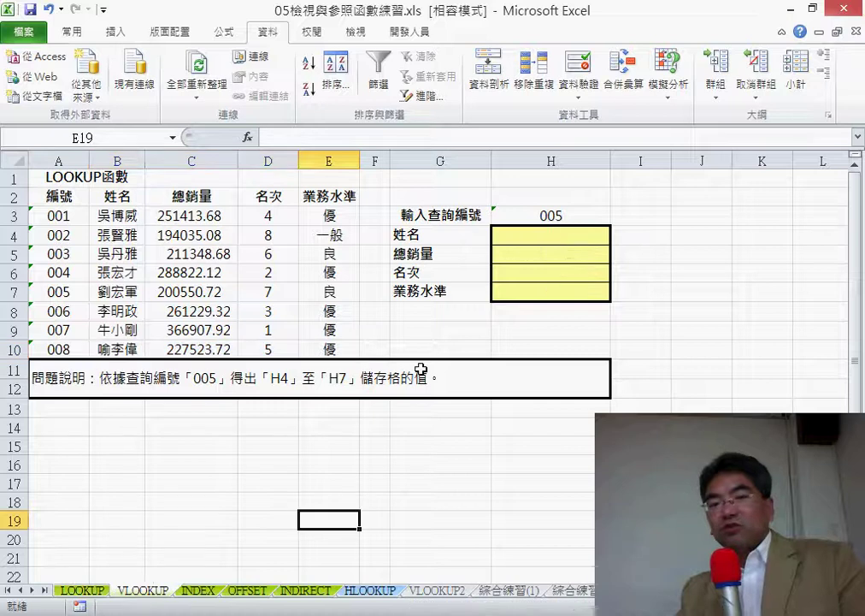
pyautogui.click(578, 236)
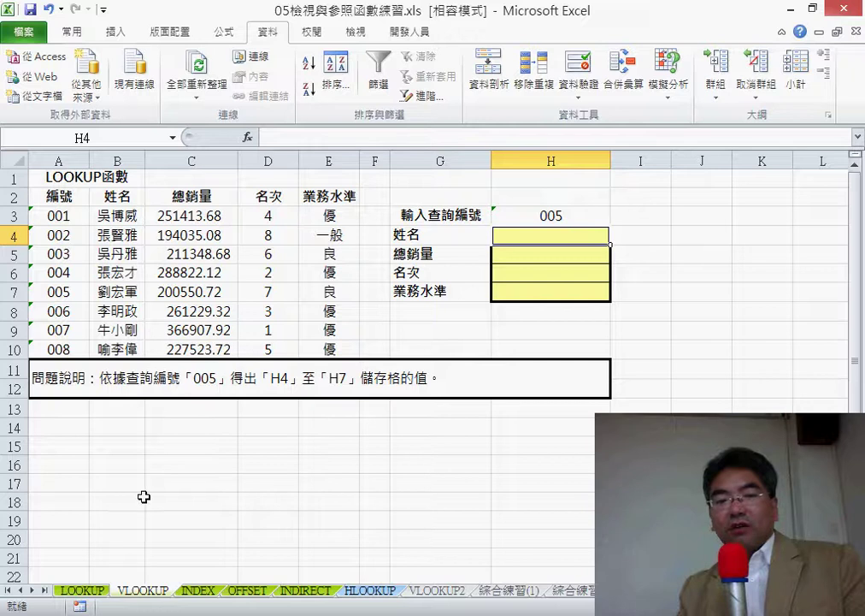
pyautogui.click(247, 137)
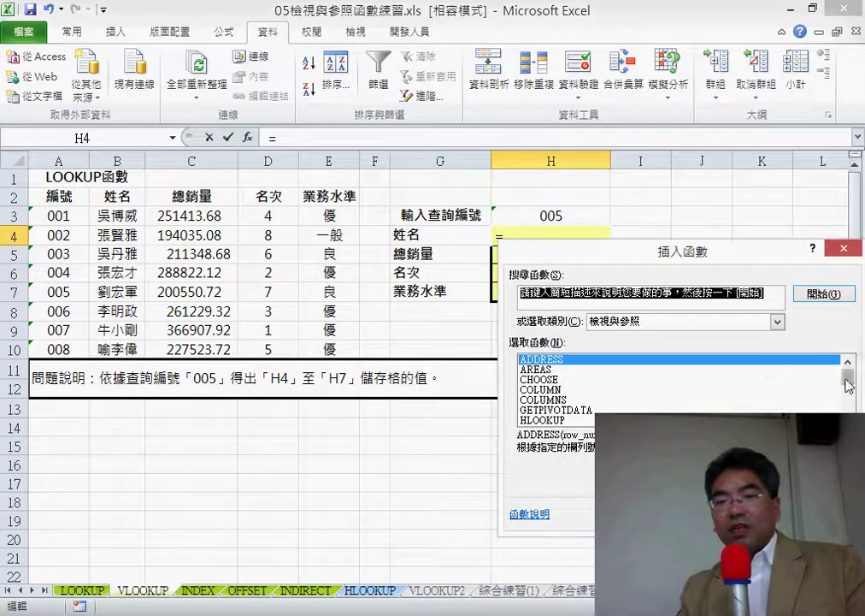
pyautogui.moveTo(860, 390); pyautogui.dragTo(860, 415)
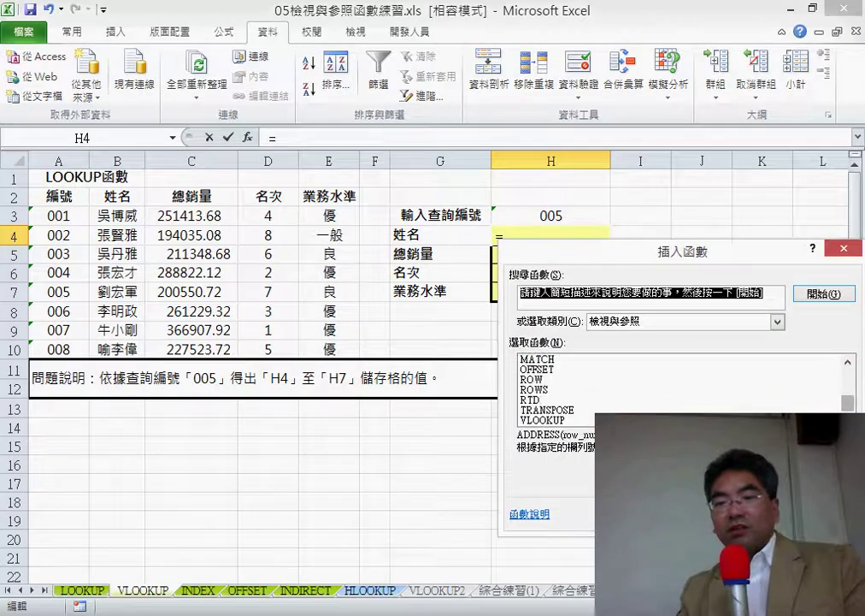
pyautogui.click(556, 419)
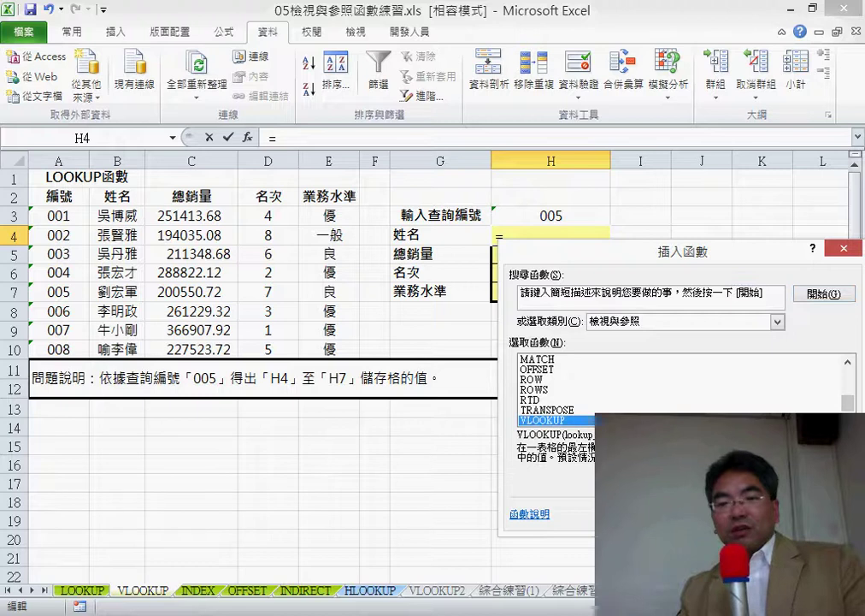
pyautogui.press('Return')
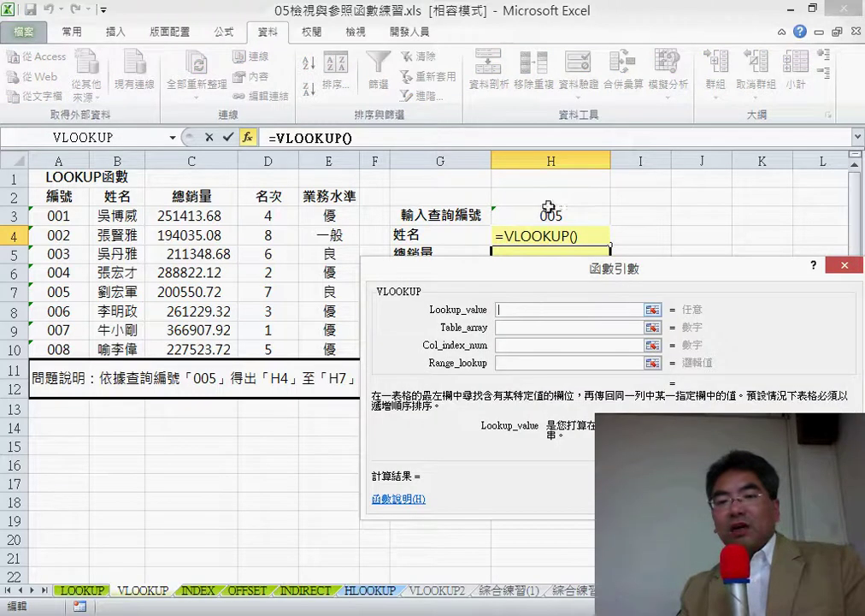
pyautogui.click(548, 207)
# Step: Set table array A3:E10, column index 2 and match type 0 to finish H4's VLOOKUP
pyautogui.click(517, 327)
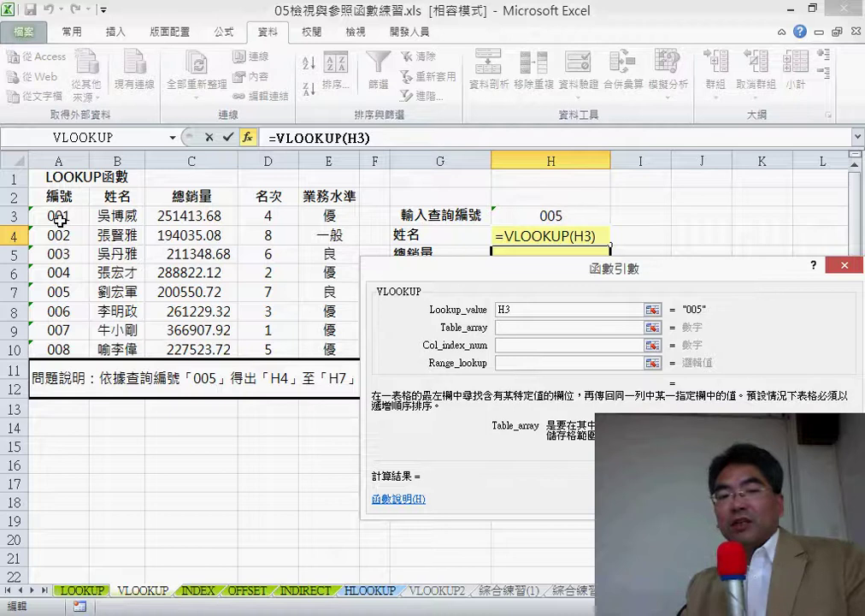
pyautogui.moveTo(58, 217); pyautogui.dragTo(303, 343)
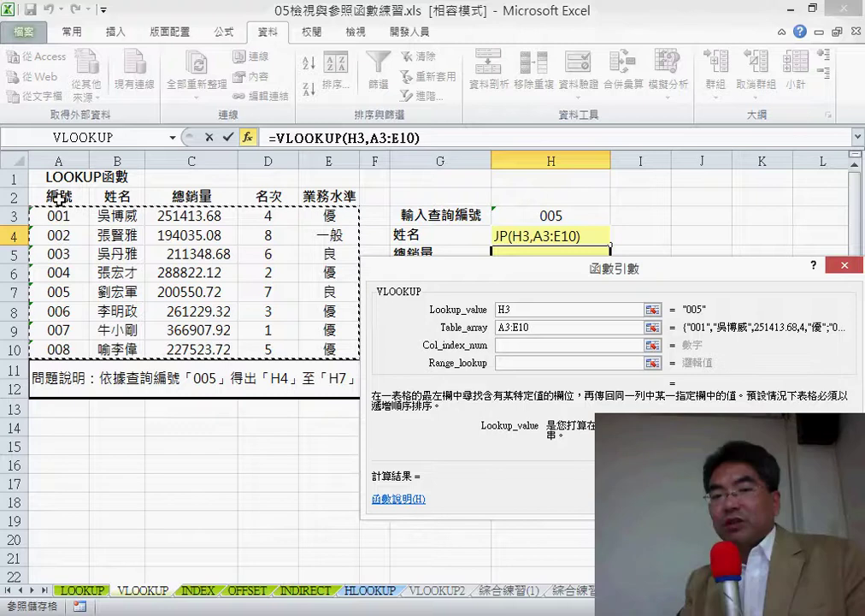
pyautogui.click(530, 343)
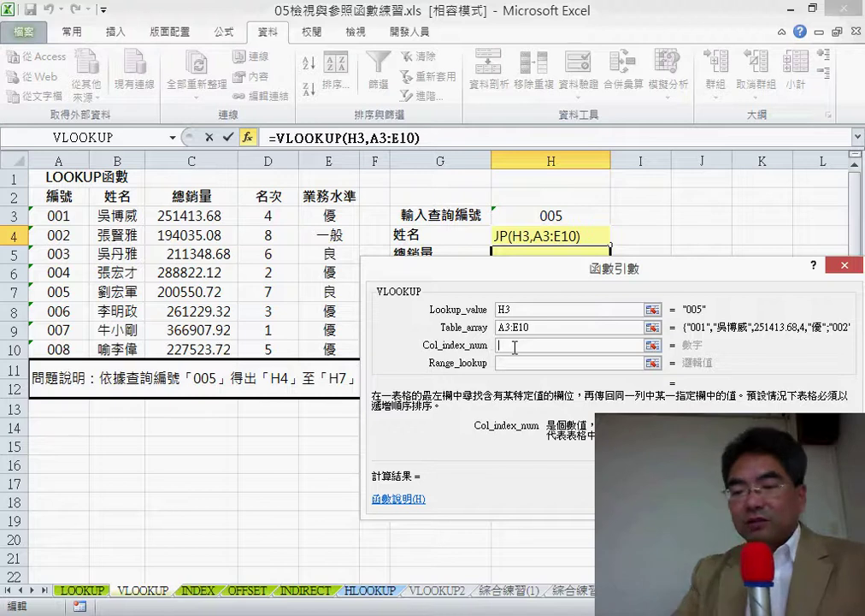
pyautogui.write('2')
pyautogui.click(516, 362)
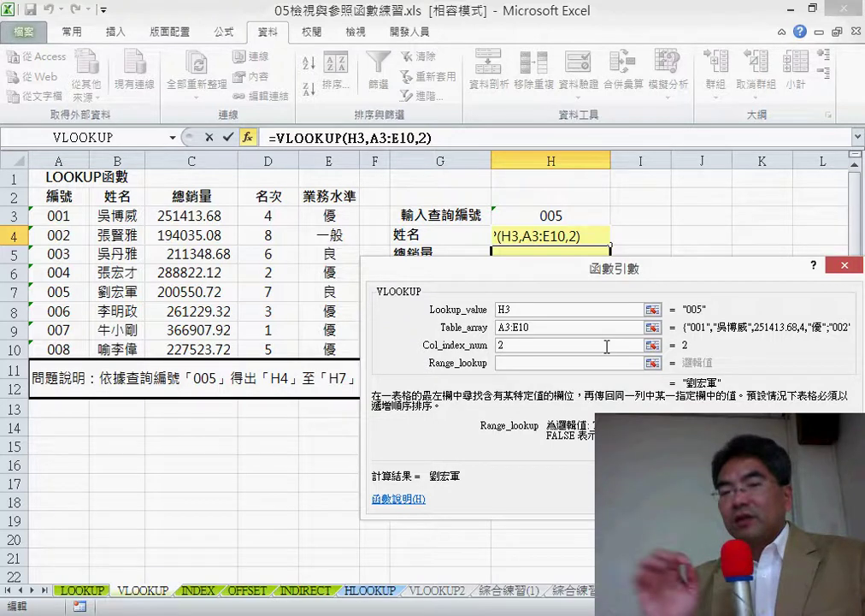
pyautogui.write('0')
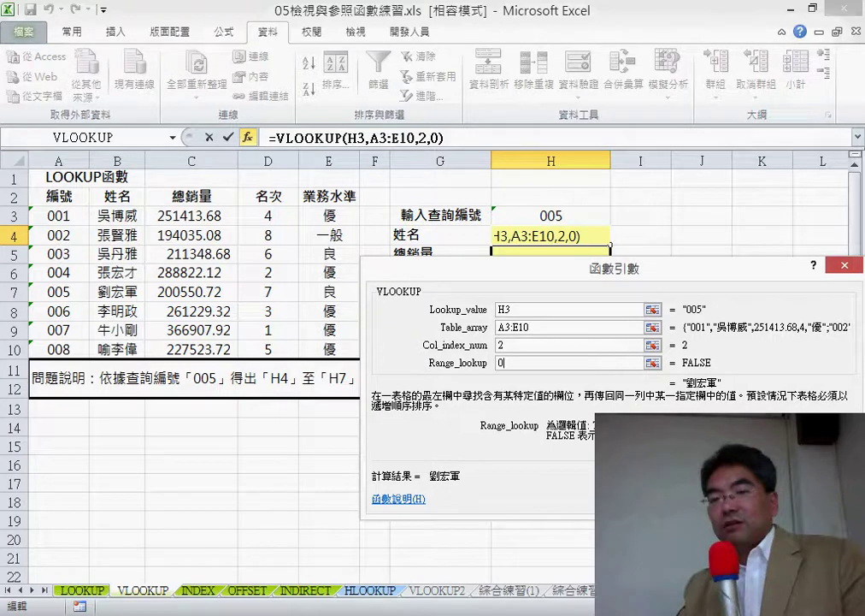
pyautogui.press('Return')
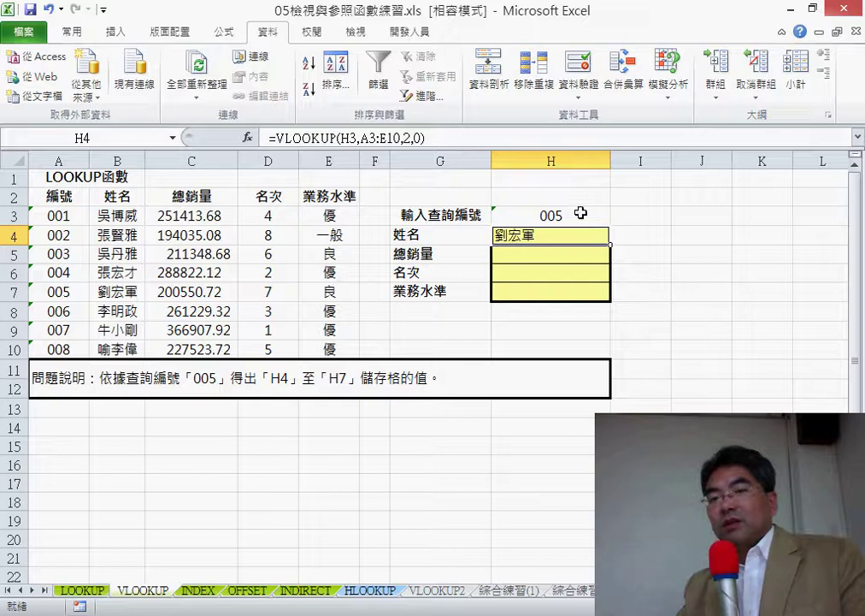
# Step: Change H3's lookup code from 005 to 009, leaving H4 showing #N/A
pyautogui.click(600, 214)
pyautogui.doubleClick(574, 215)
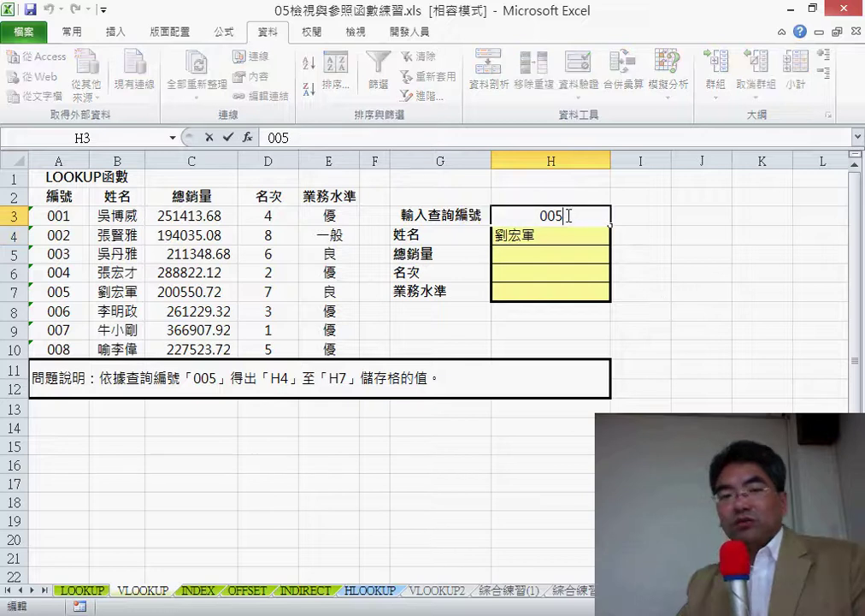
pyautogui.hotkey('shift', 'Left')
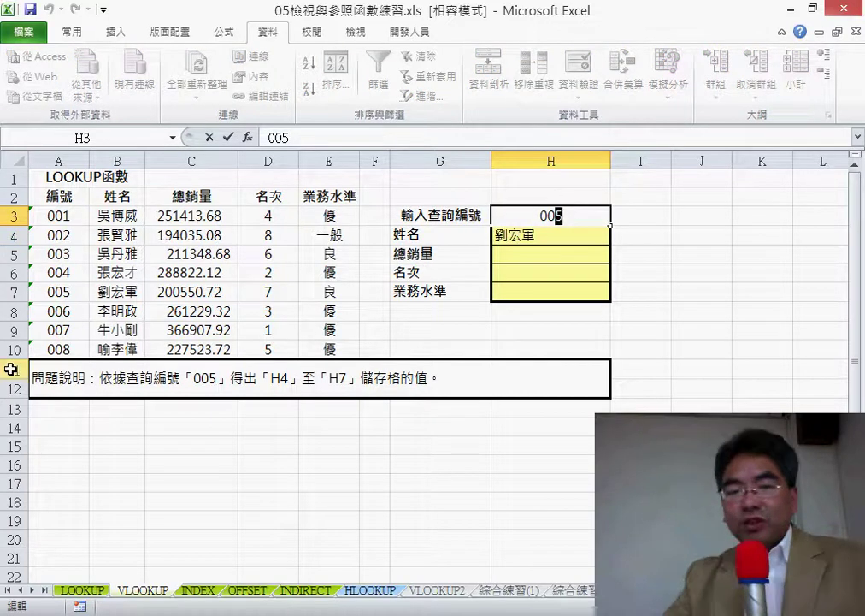
pyautogui.write('9')
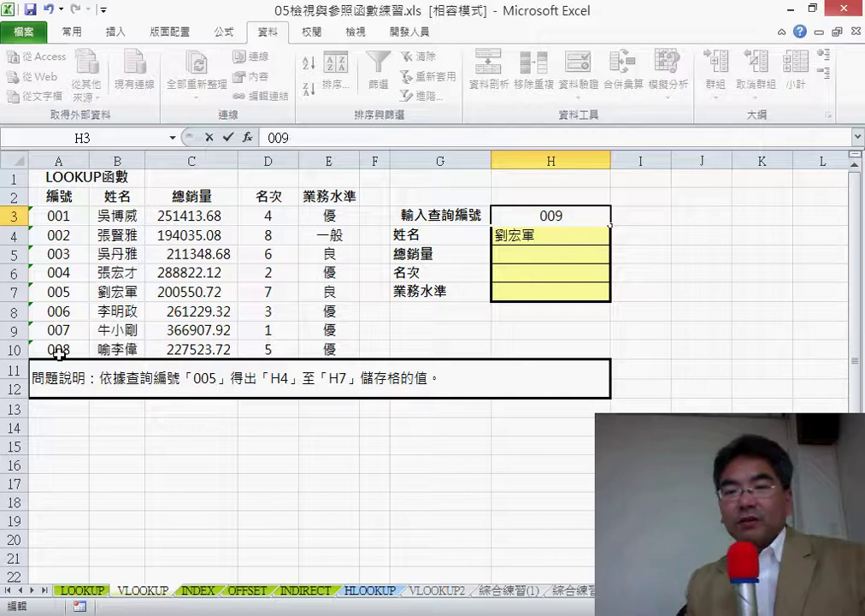
pyautogui.press('Return')
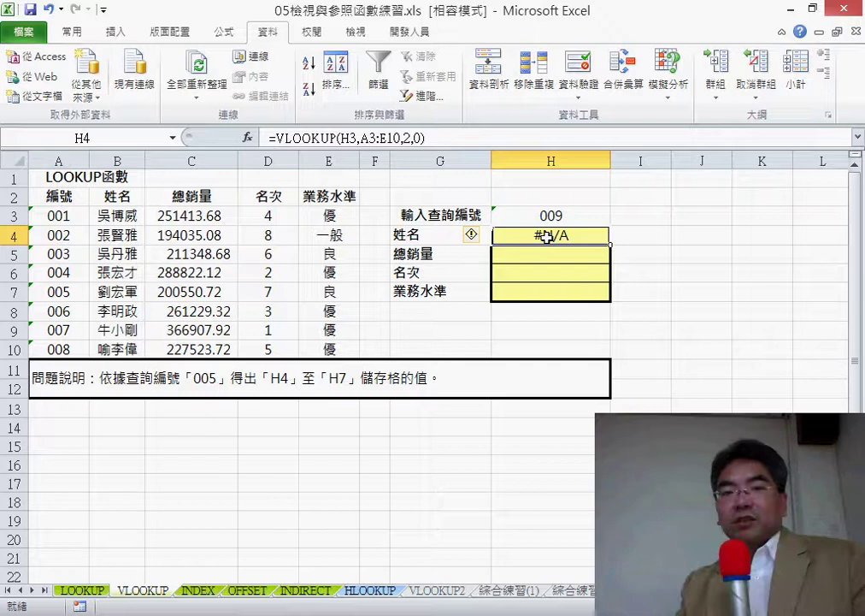
# Step: Change H4's match type from 0 to 1 so query ID 009 returns record 008's name
pyautogui.doubleClick(418, 137)
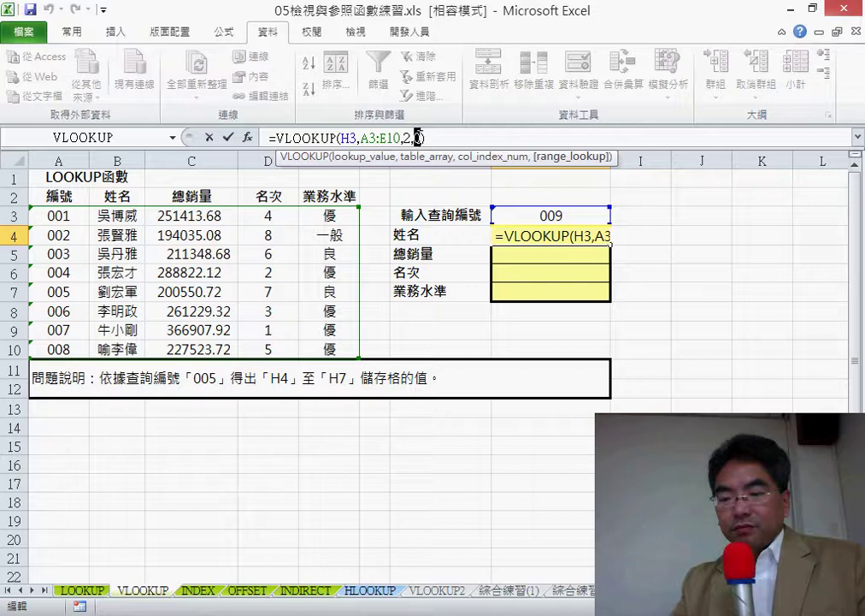
pyautogui.write('1')
pyautogui.press('Return')
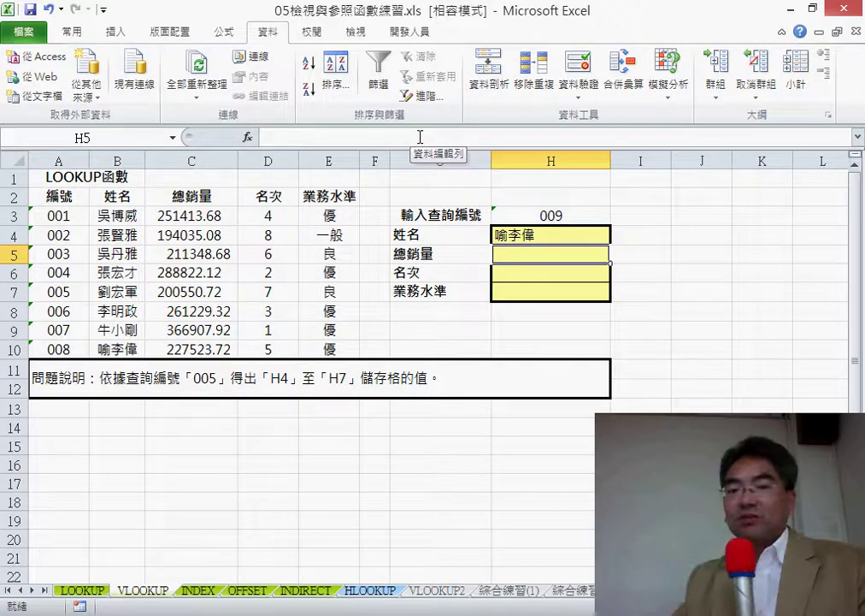
pyautogui.click(564, 239)
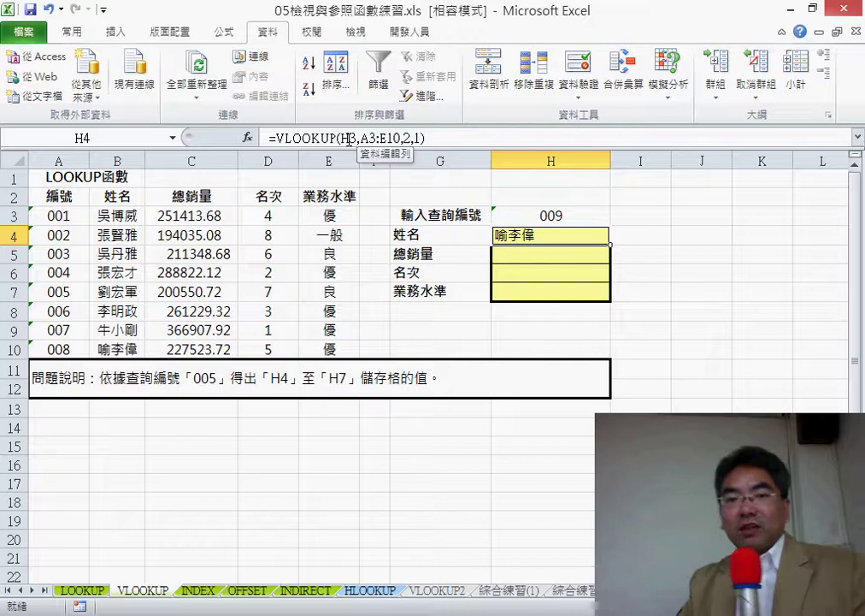
# Step: Anchor H4's formula to =VLOOKUP(H$3,A$3:E$10,2,1) with locked rows
pyautogui.click(353, 139)
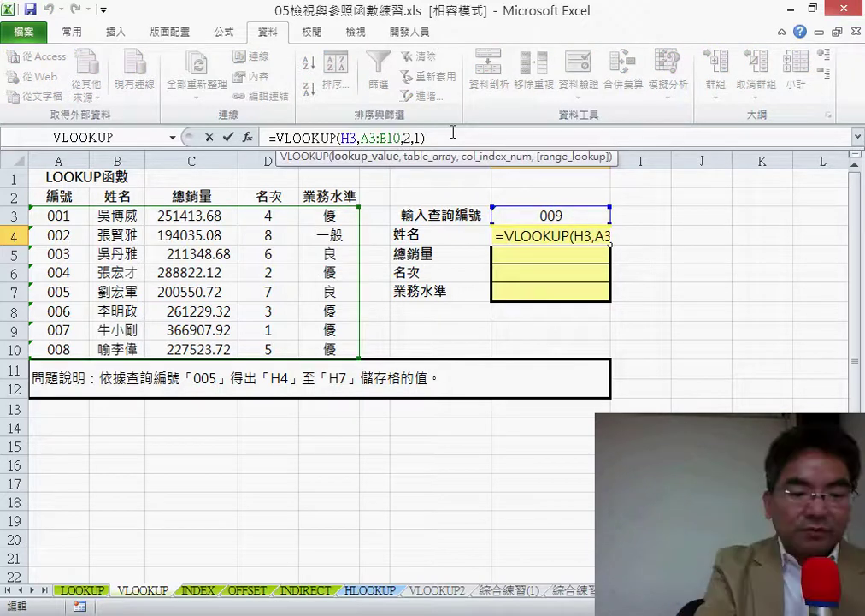
pyautogui.press('F4')
pyautogui.press('F4')
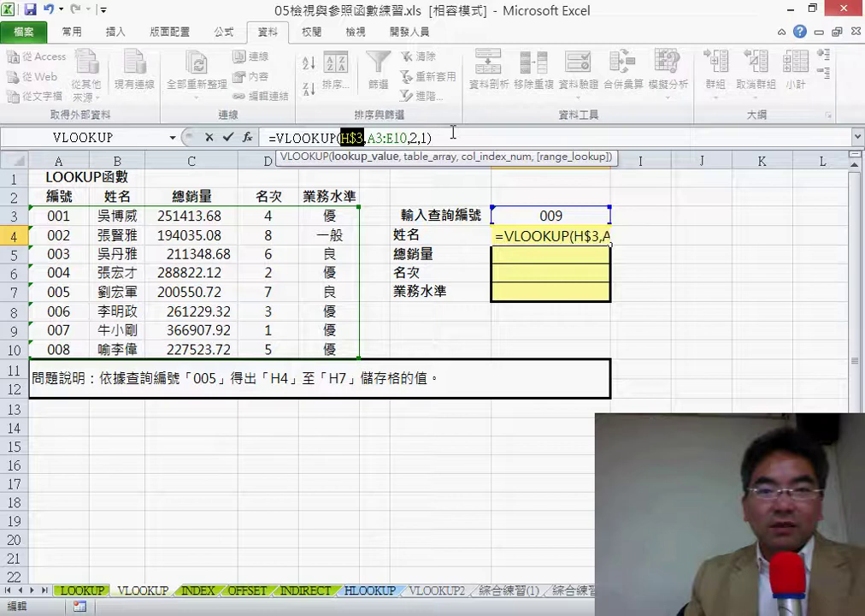
pyautogui.moveTo(368, 137); pyautogui.dragTo(408, 138)
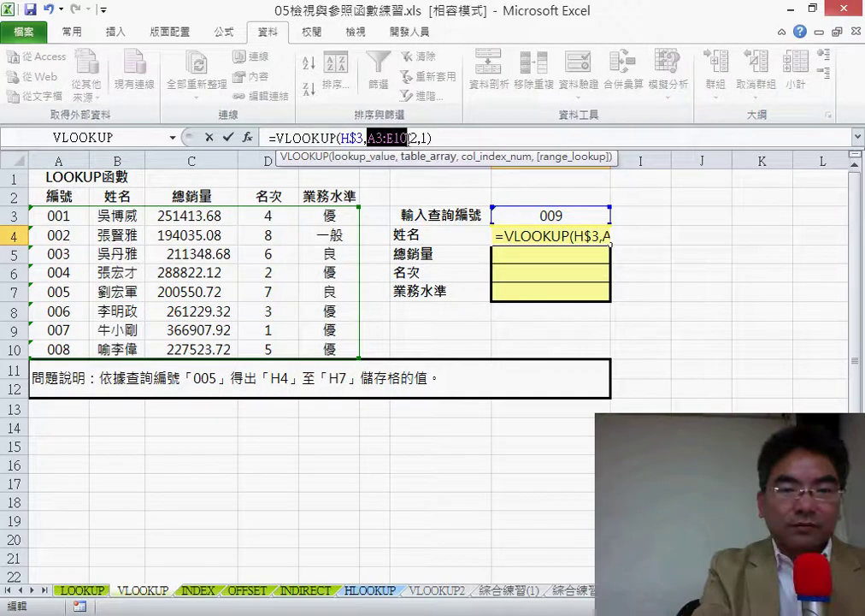
pyautogui.press('F4')
pyautogui.press('F4')
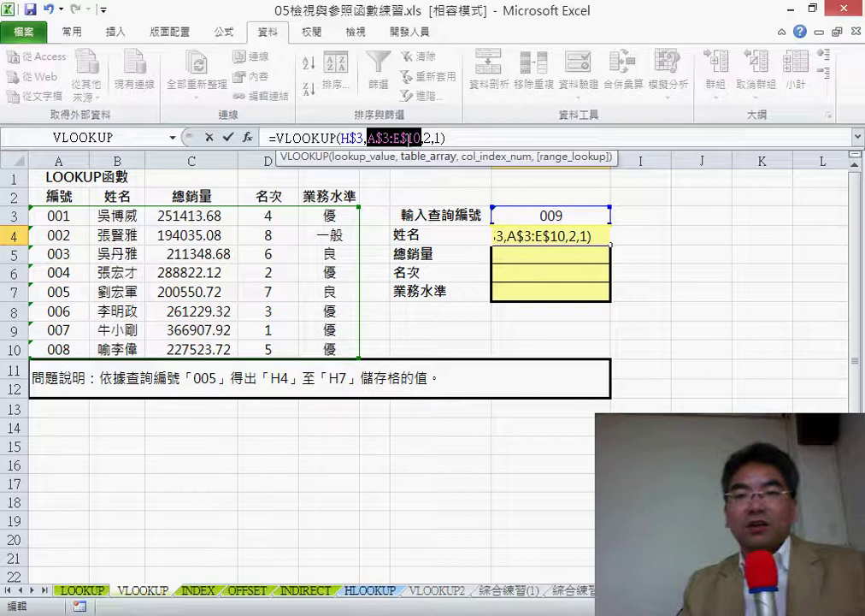
pyautogui.click(229, 137)
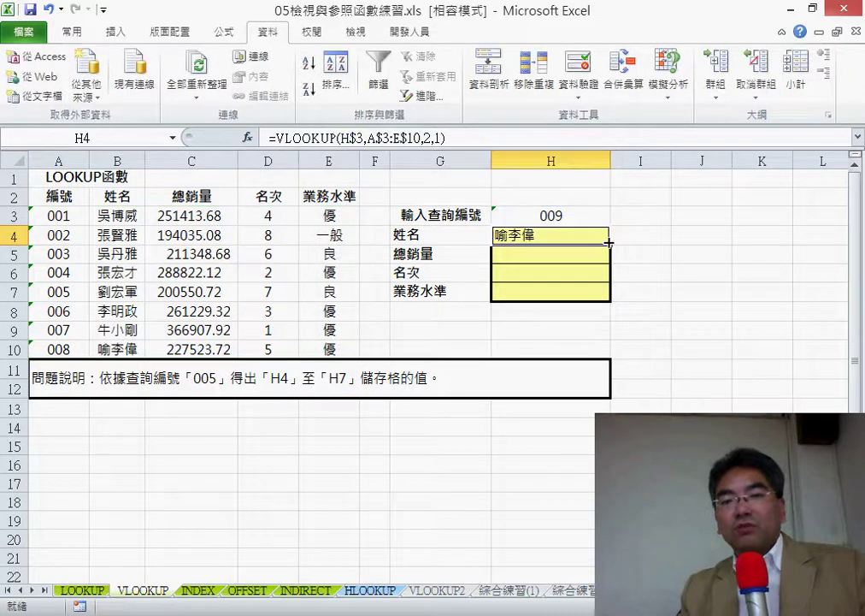
# Step: Fill H4's formula down through H7, then select its column index 2 for editing
pyautogui.moveTo(608, 243); pyautogui.dragTo(610, 304)
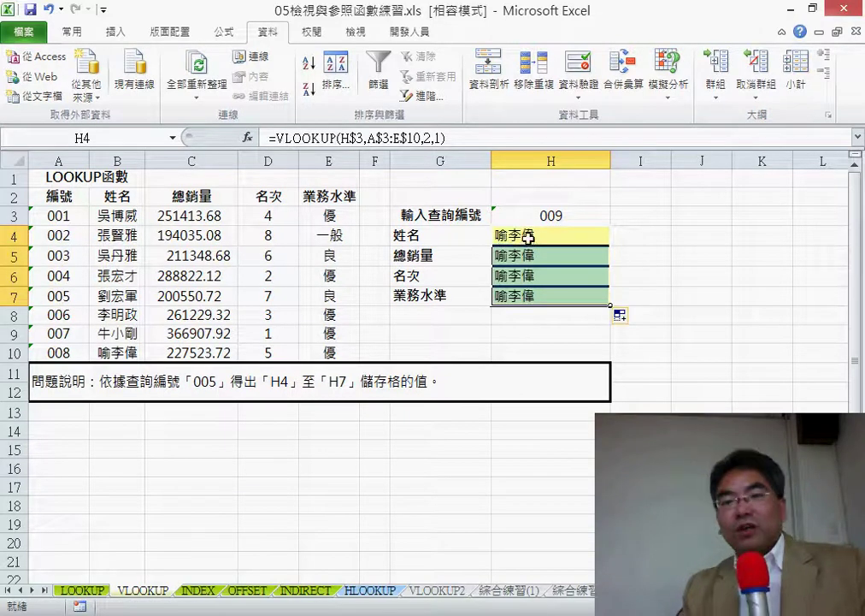
pyautogui.click(528, 236)
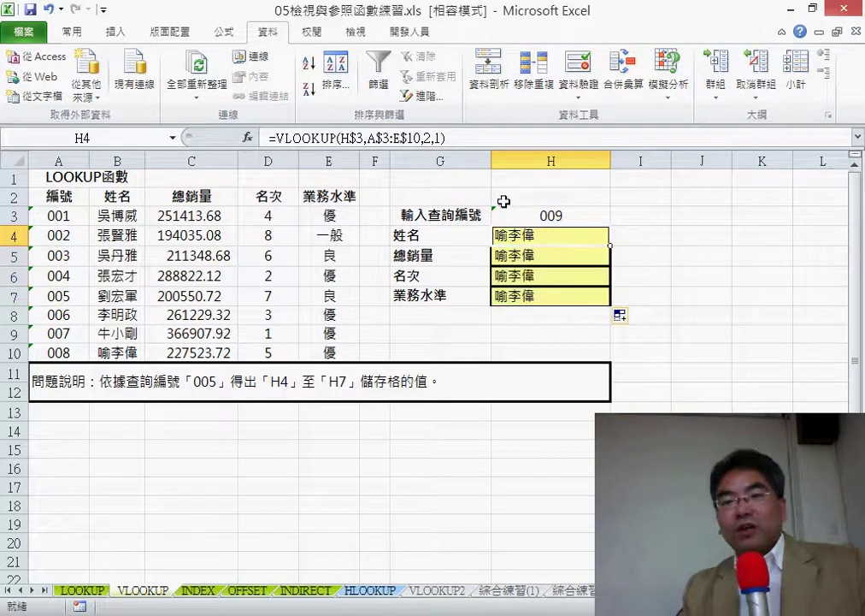
pyautogui.doubleClick(430, 138)
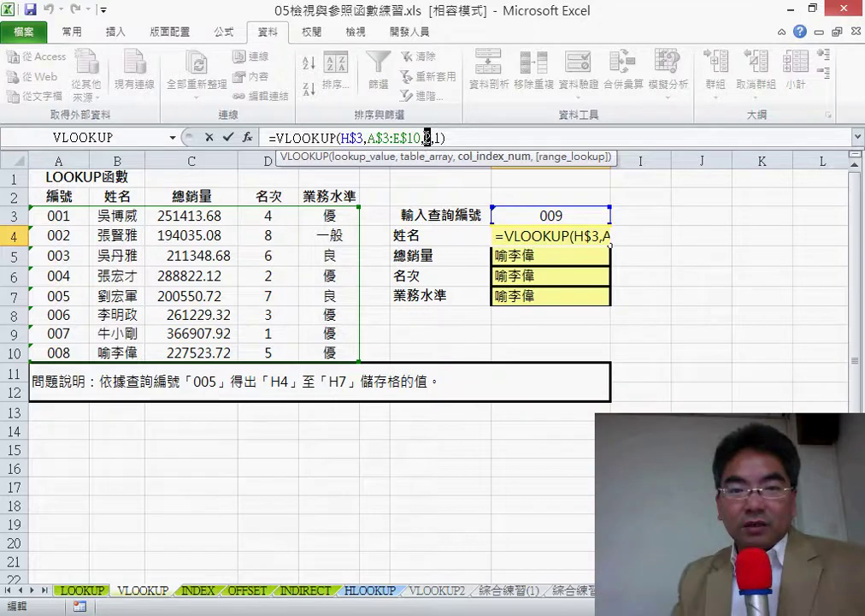
# Step: Replace column index 2 with ROW()-2 in H4, filling down to get 227523.72, rank 5, level 優
pyautogui.click(425, 137)
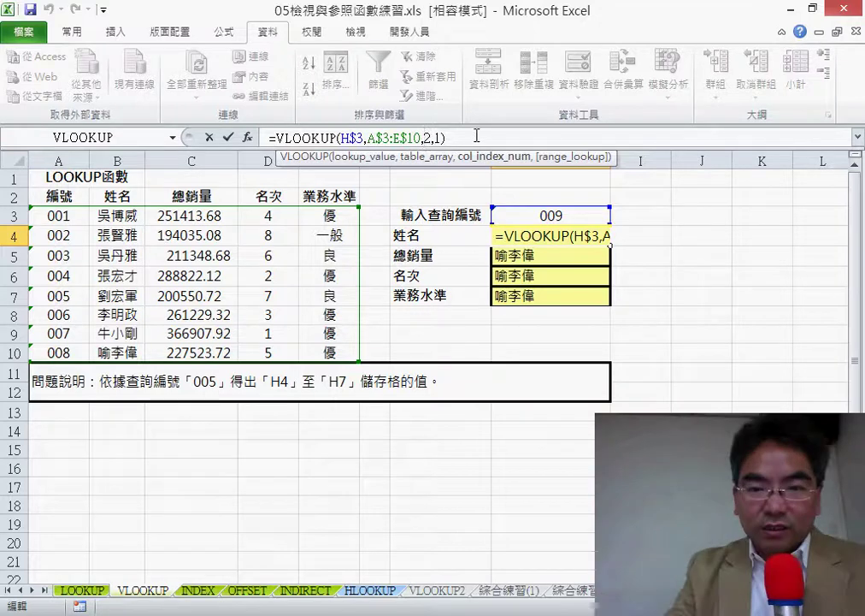
pyautogui.press('Delete')
pyautogui.write('ㄝ')
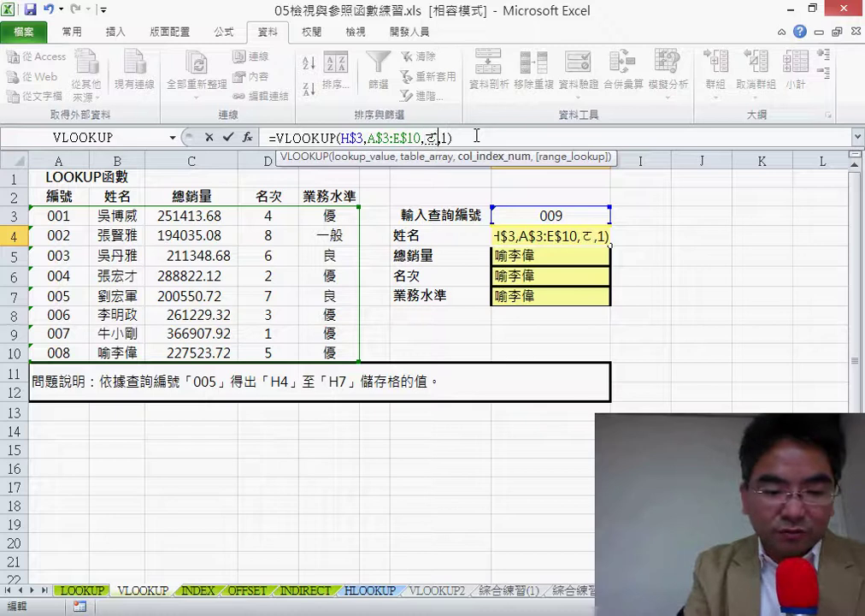
pyautogui.press('BackSpace')
pyautogui.write('0,')
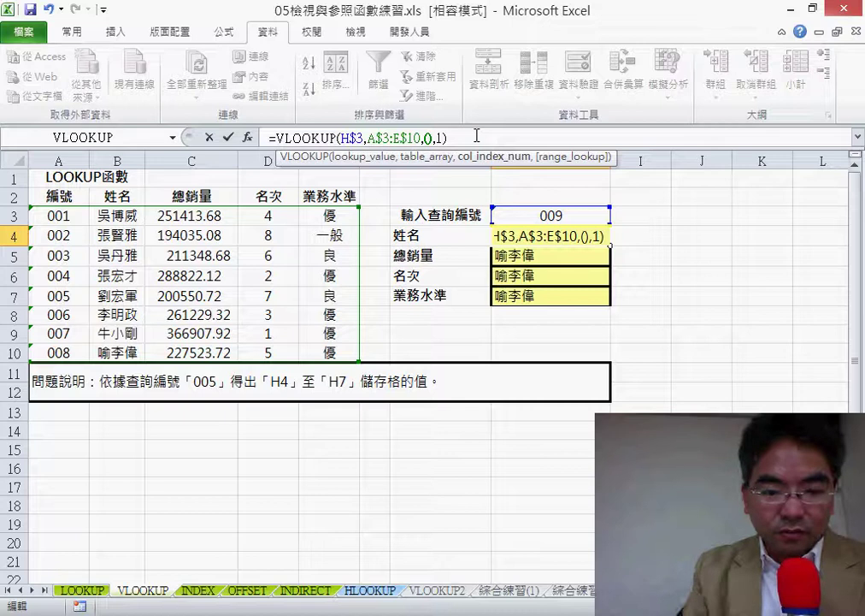
pyautogui.write('ro')
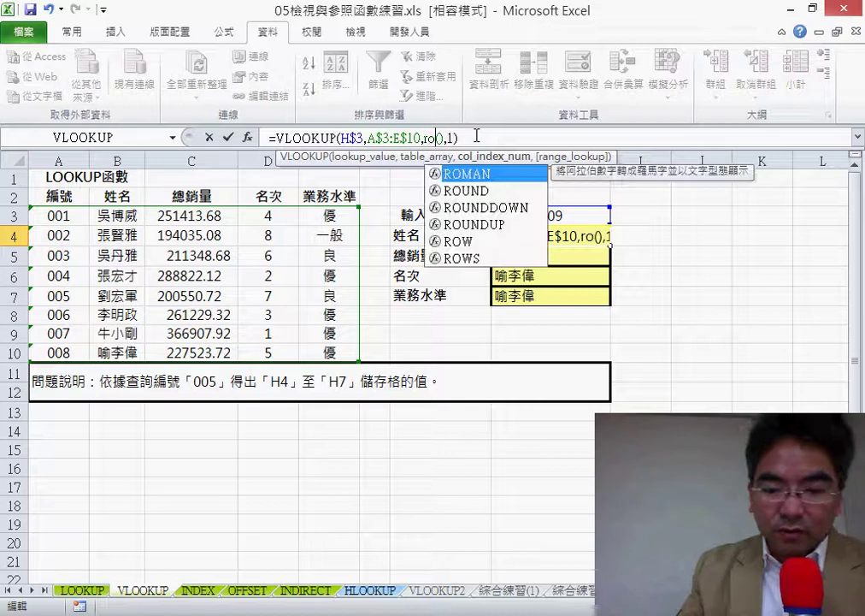
pyautogui.write('w')
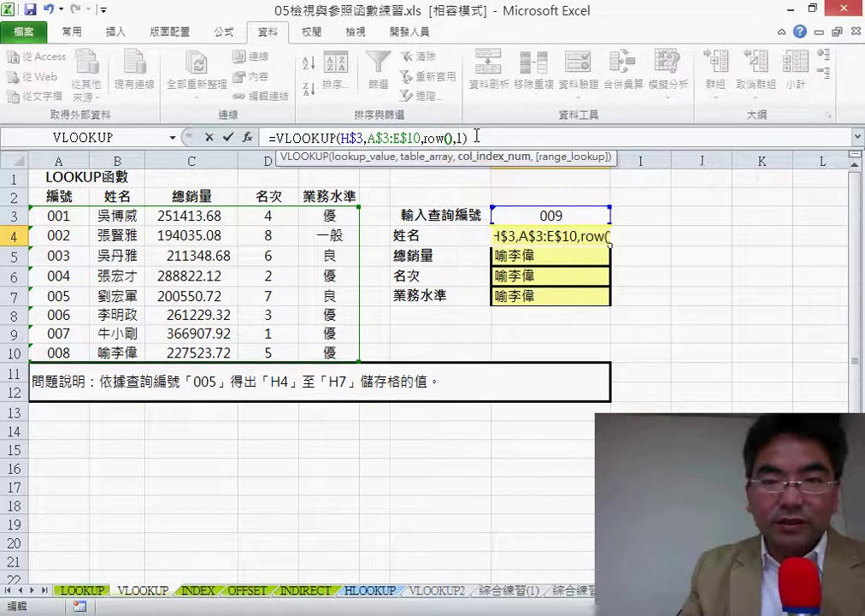
pyautogui.click(476, 137)
pyautogui.click(446, 138)
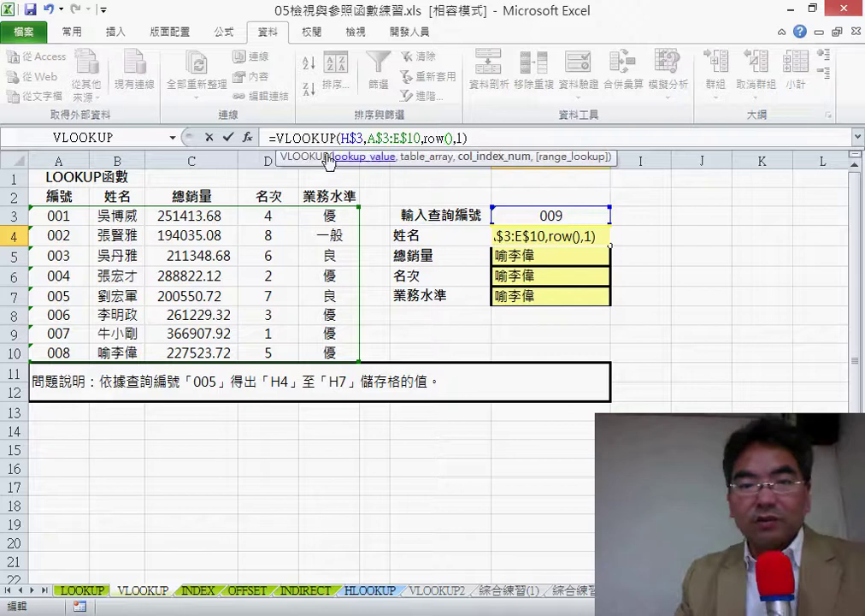
pyautogui.write('-')
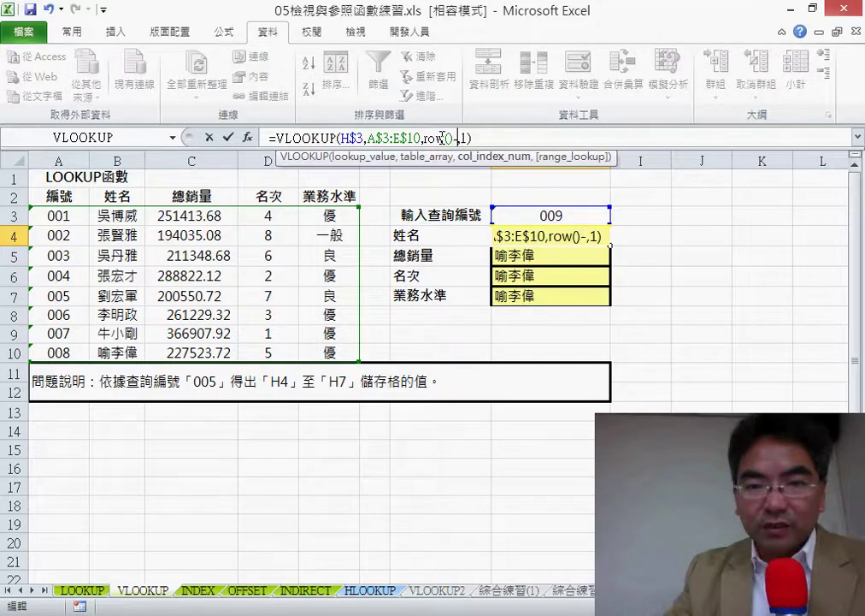
pyautogui.write('2')
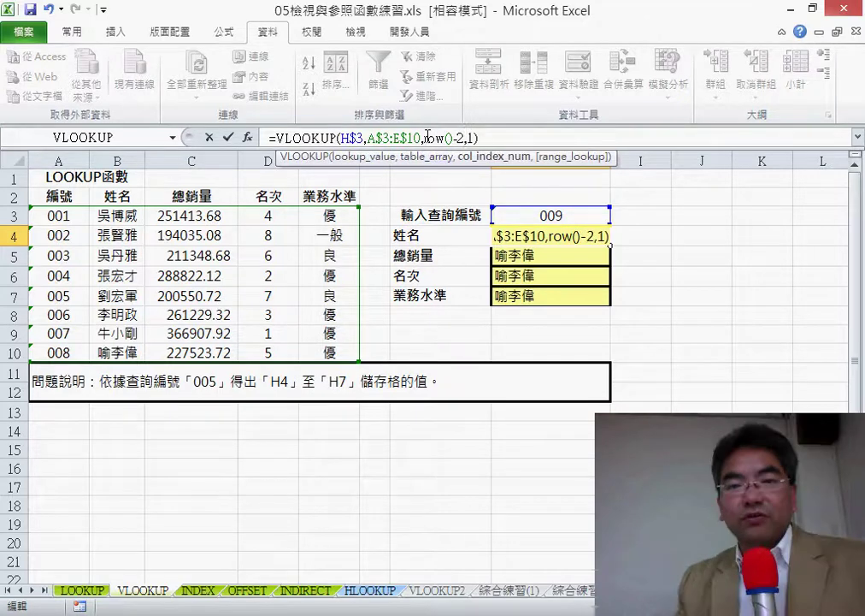
pyautogui.moveTo(423, 138); pyautogui.dragTo(466, 138)
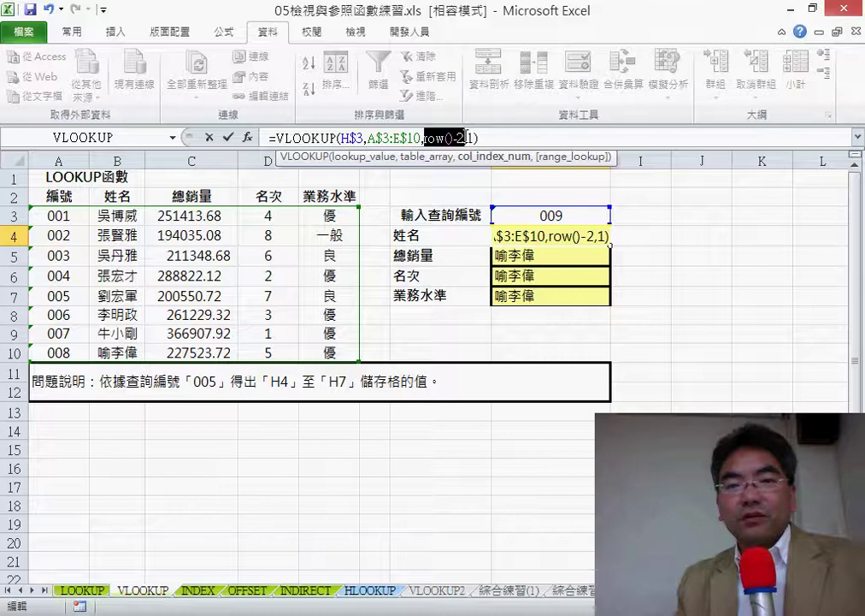
pyautogui.click(228, 136)
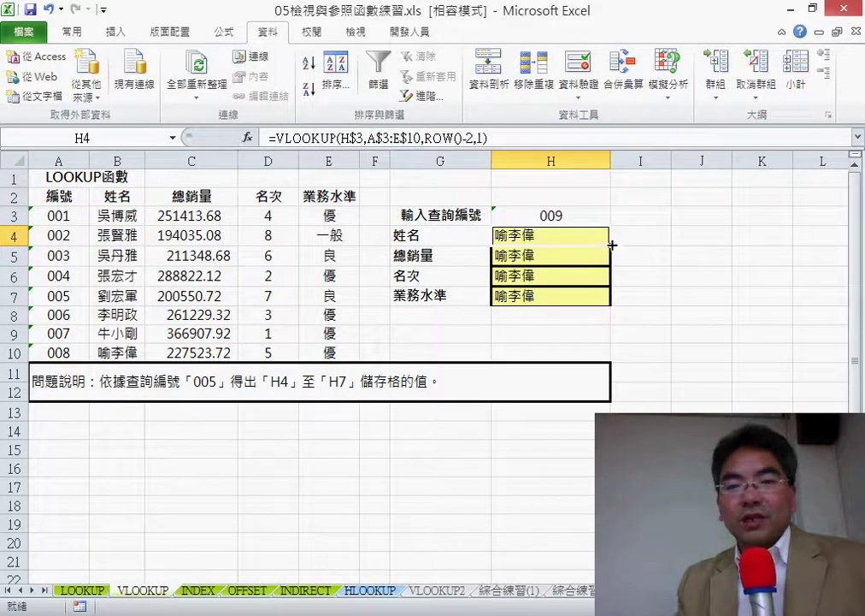
pyautogui.moveTo(613, 245); pyautogui.dragTo(612, 301)
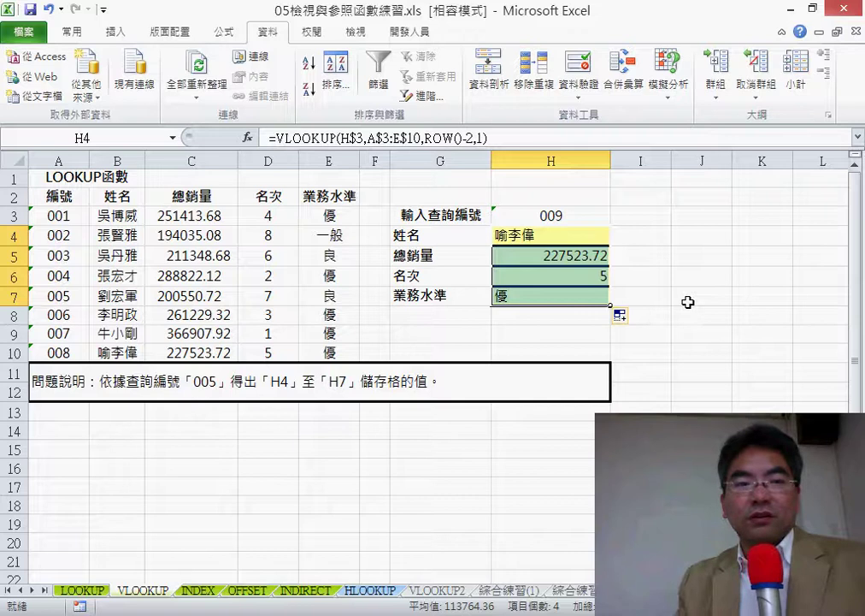
# Step: Center-align the lookup results in H4:H7, then reselect query cell H3
pyautogui.click(73, 33)
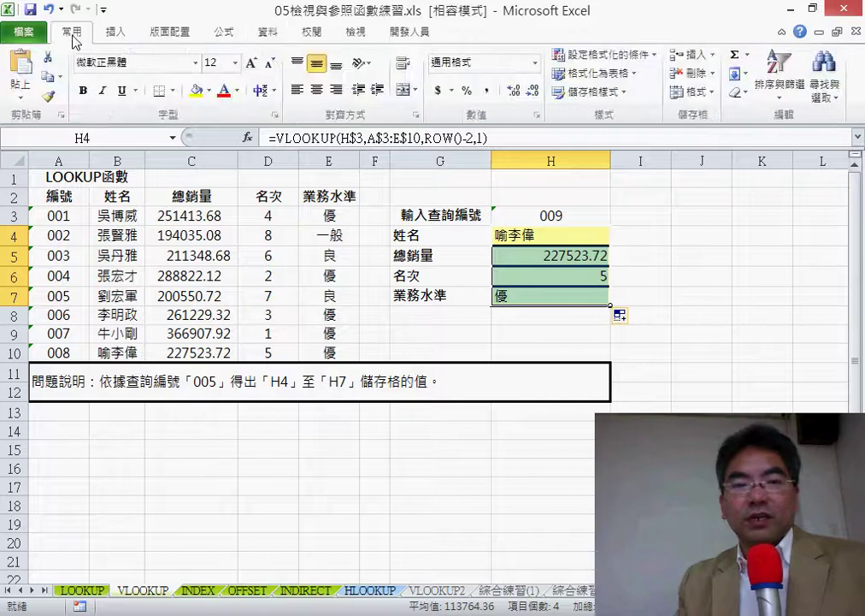
pyautogui.click(316, 89)
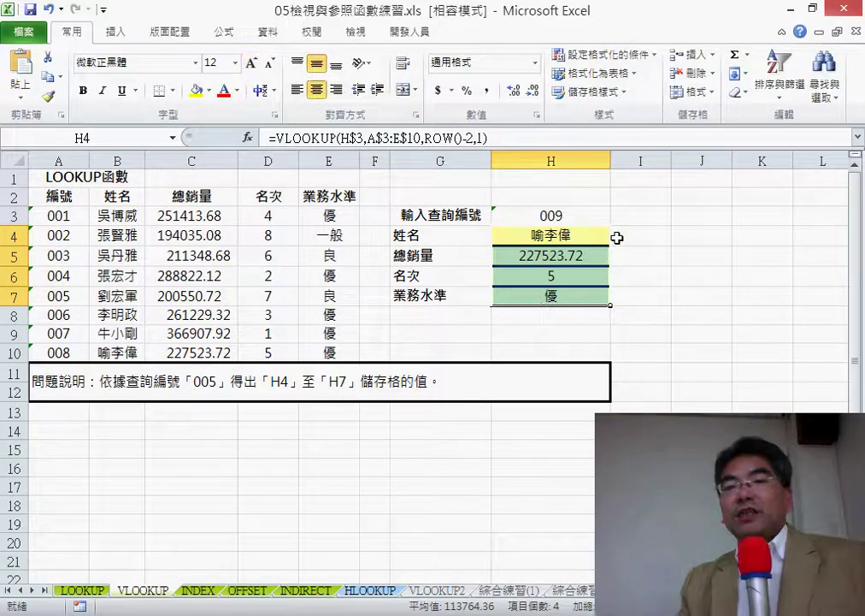
pyautogui.click(562, 215)
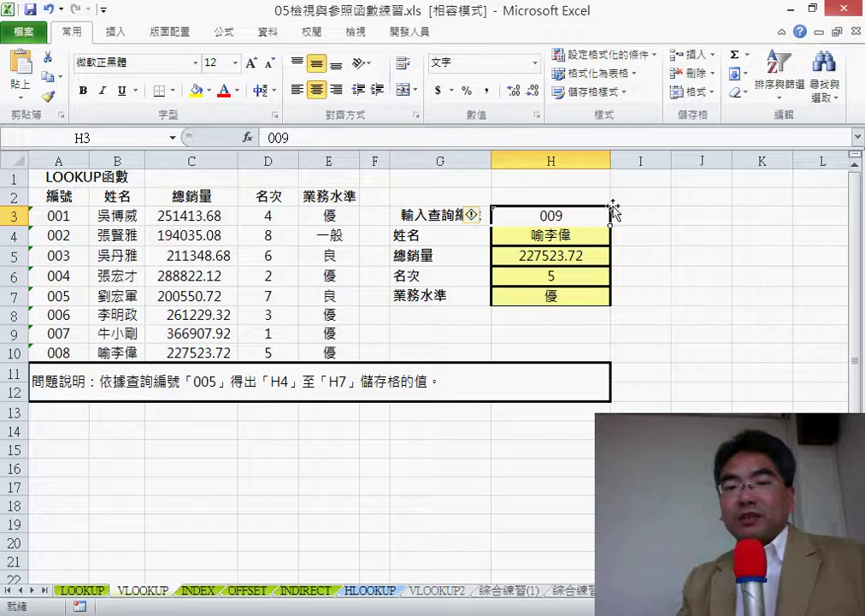
pyautogui.click(654, 297)
pyautogui.click(598, 215)
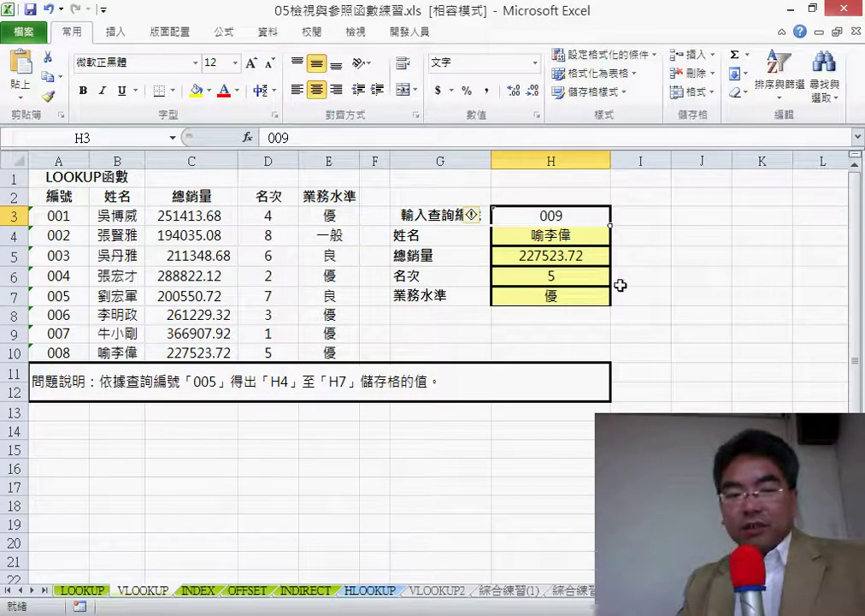
# Step: Step through the LOOKUP, VLOOKUP, INDEX and INDIRECT sheets, ending on OFFSET with query ID 005
pyautogui.click(192, 592)
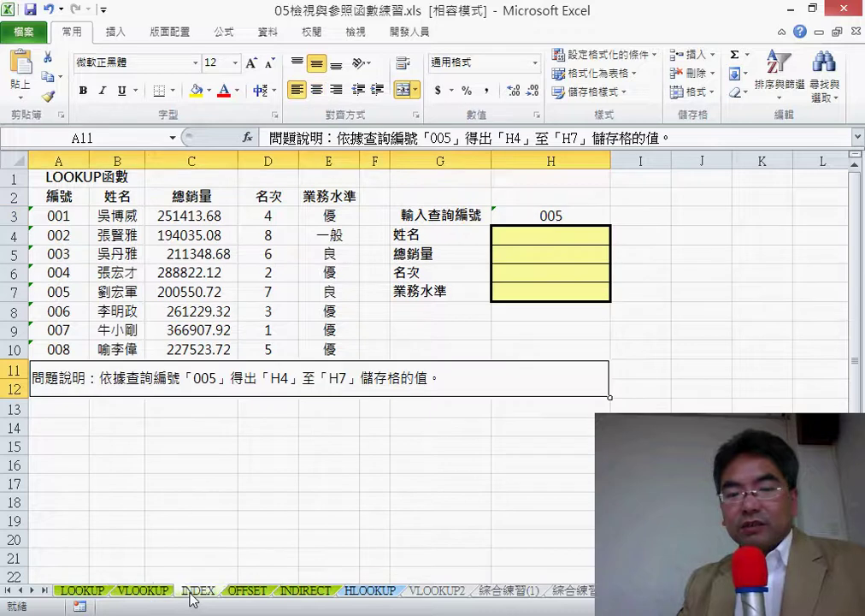
pyautogui.click(248, 592)
pyautogui.click(304, 592)
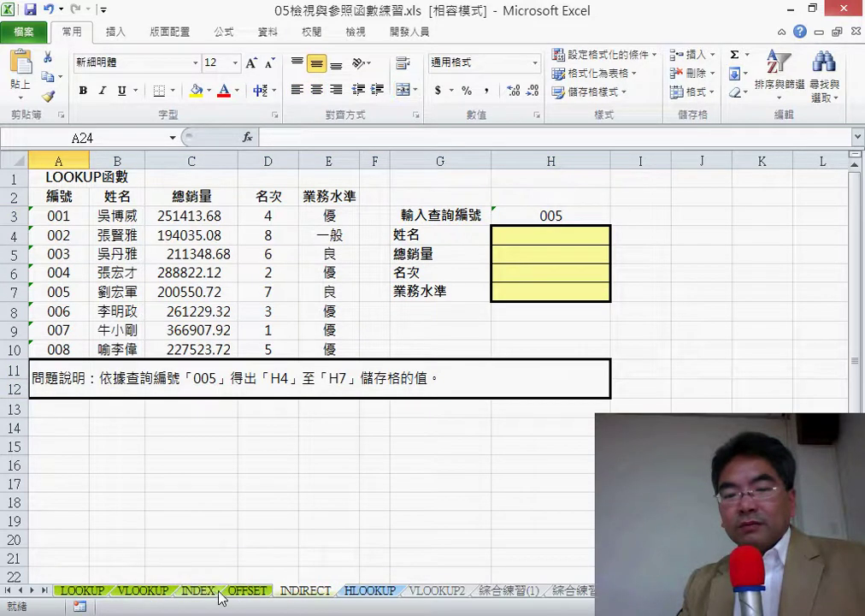
pyautogui.click(244, 591)
pyautogui.click(305, 592)
pyautogui.click(202, 592)
pyautogui.click(242, 592)
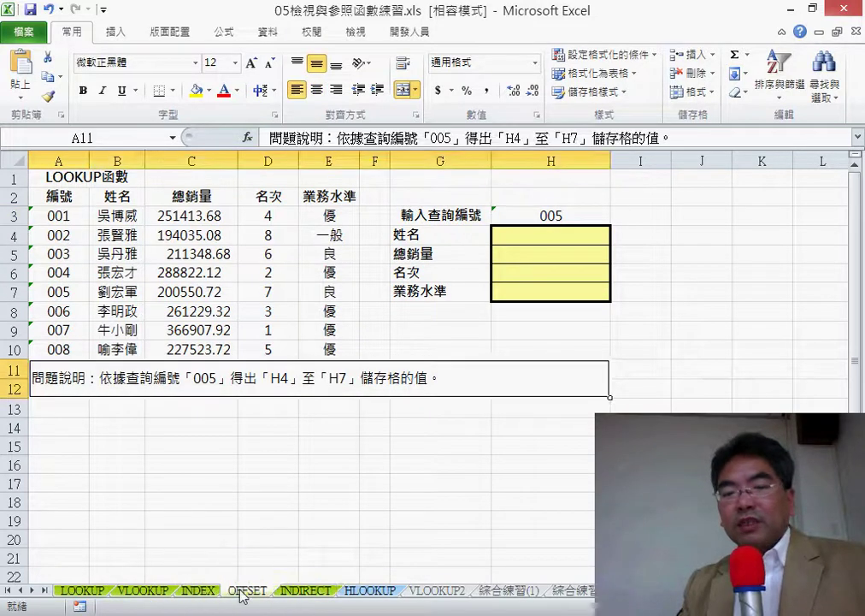
pyautogui.click(282, 592)
pyautogui.click(205, 593)
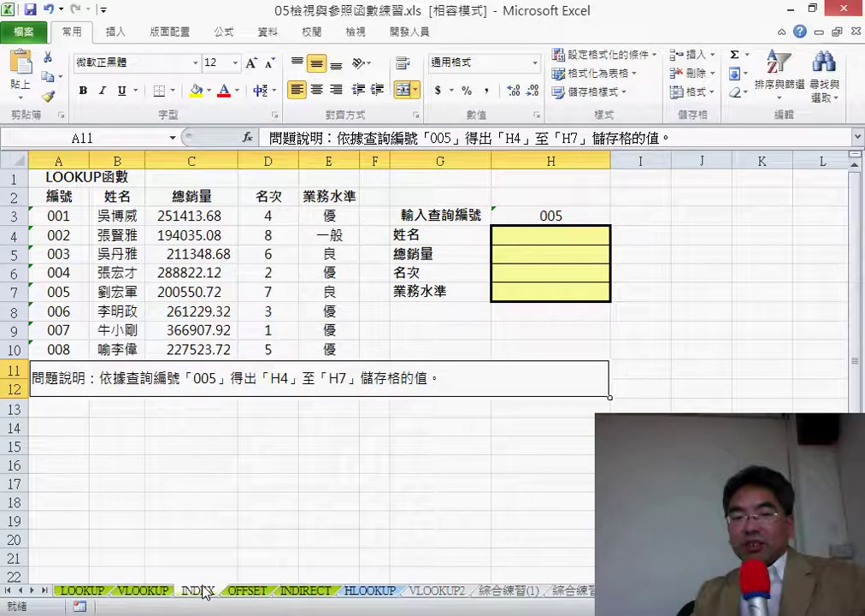
pyautogui.click(93, 592)
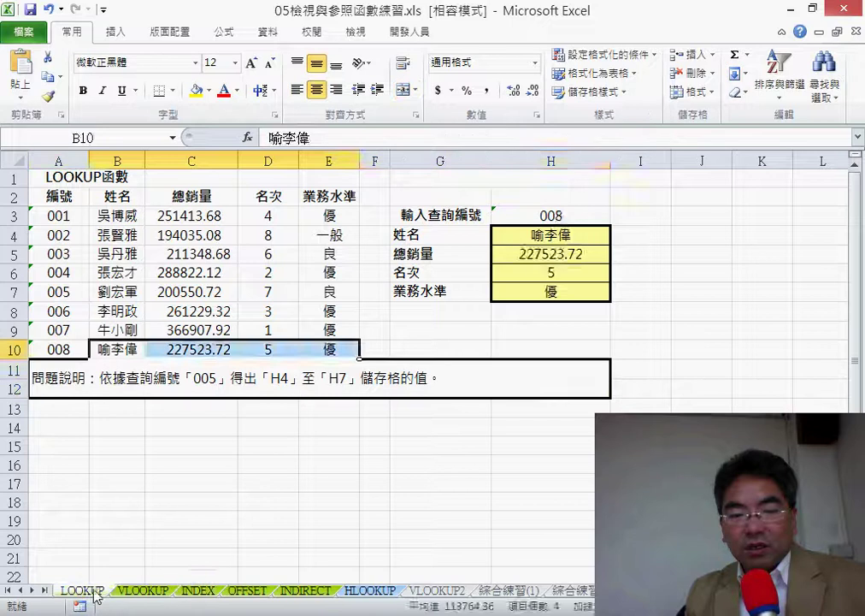
pyautogui.click(152, 591)
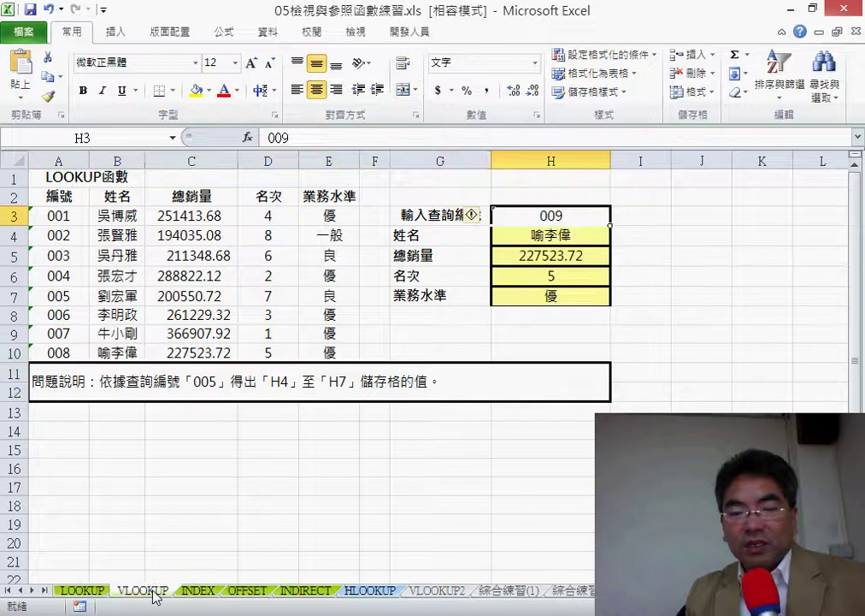
pyautogui.click(200, 591)
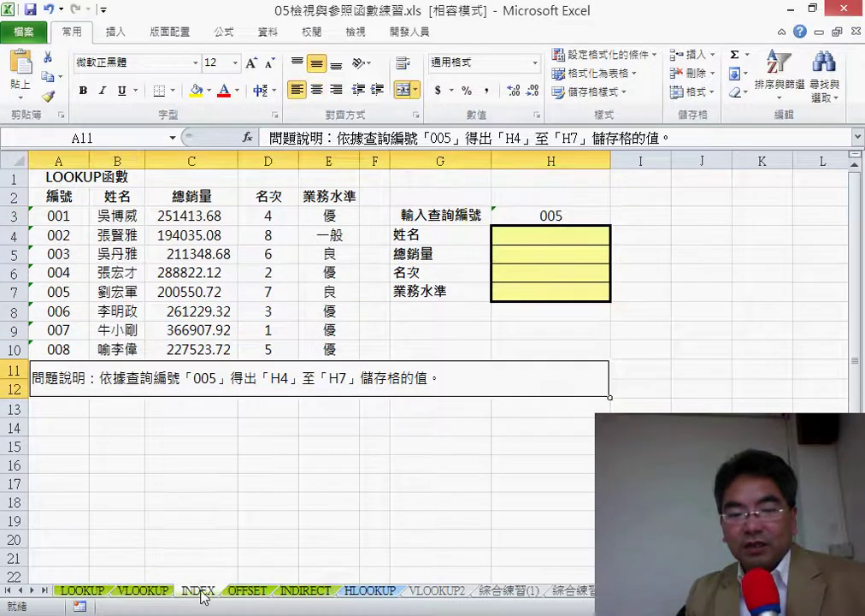
pyautogui.click(301, 590)
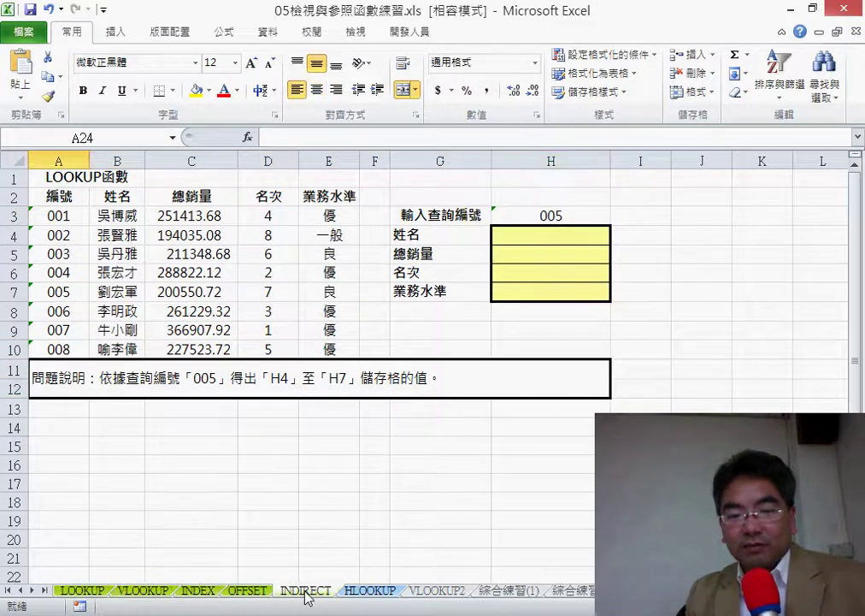
pyautogui.click(256, 591)
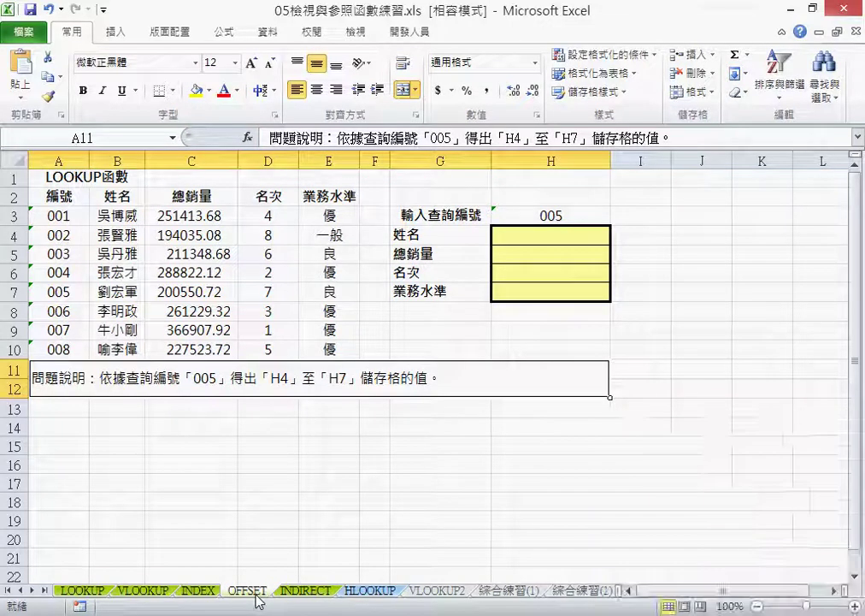